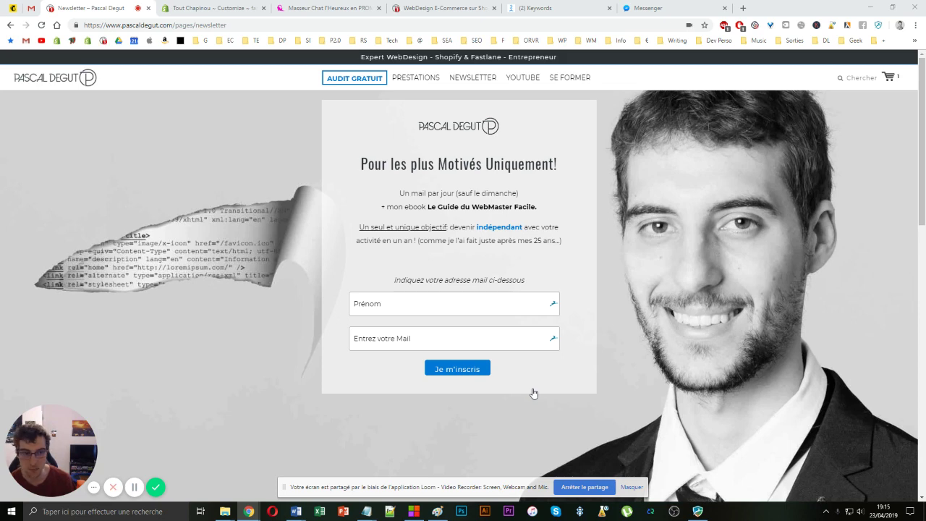
# - Switch from the newsletter page to the 'Tout Chapinou ~ Customize' tab with the Fastlane theme editor
pyautogui.click(213, 8)
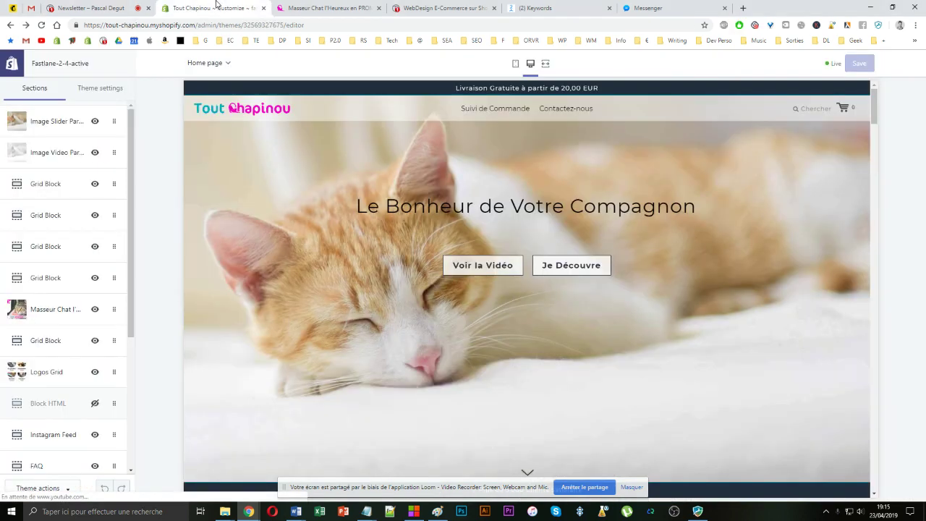
# - Review the Cart theme settings, then switch to the live storefront showing its 52,70 EUR cart
pyautogui.click(95, 93)
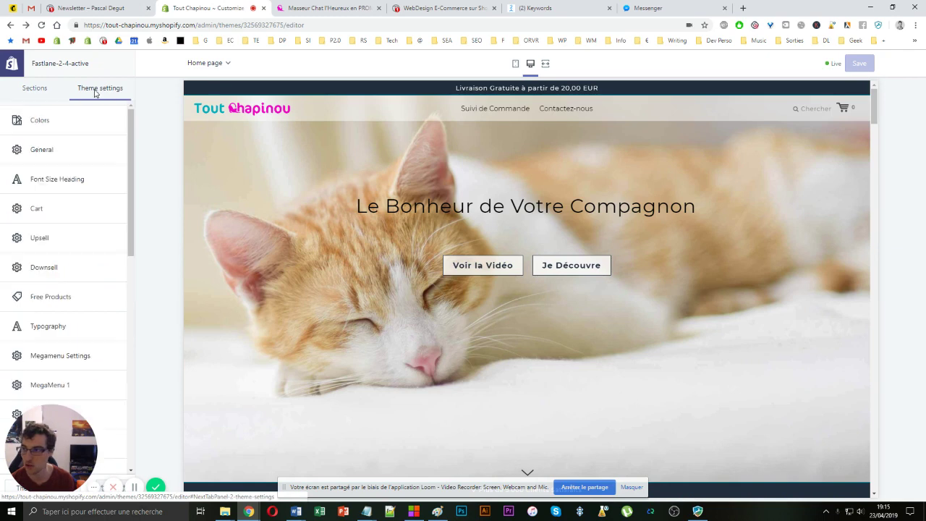
pyautogui.click(59, 211)
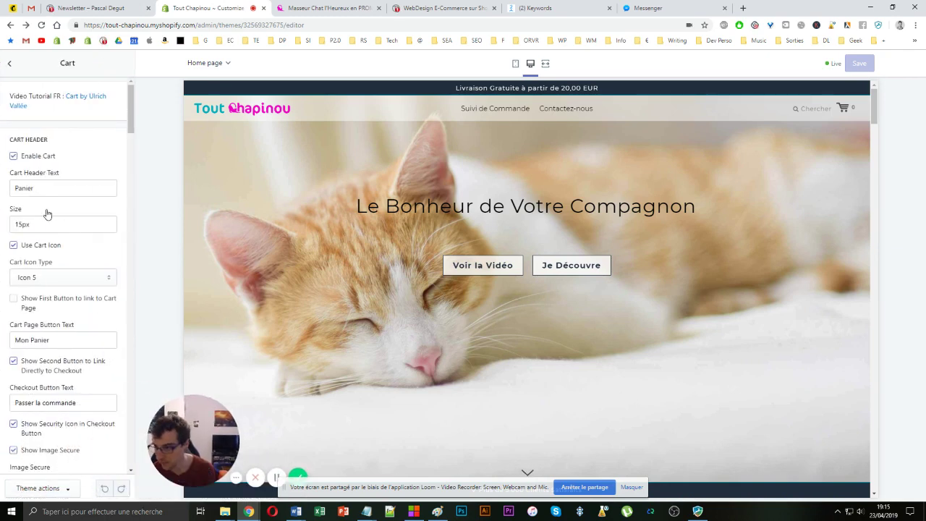
pyautogui.scroll(-7, 70, 217)
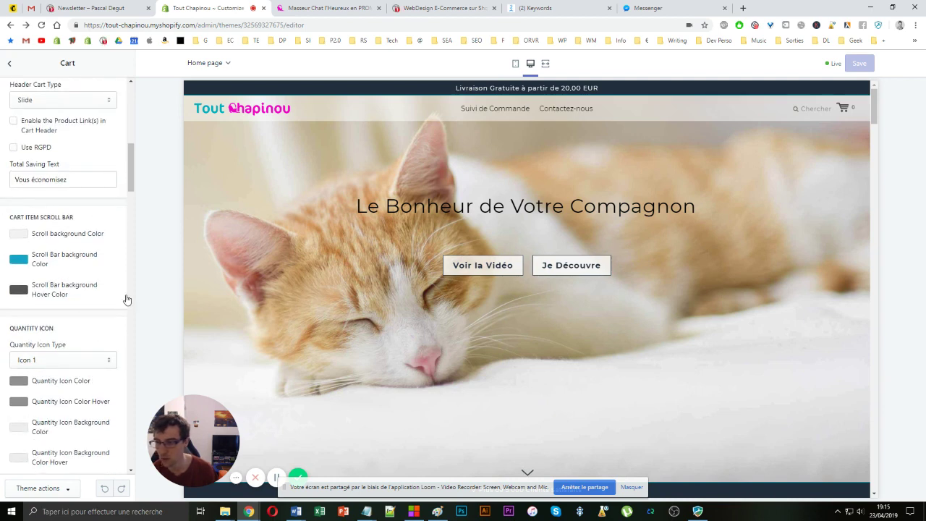
pyautogui.click(296, 8)
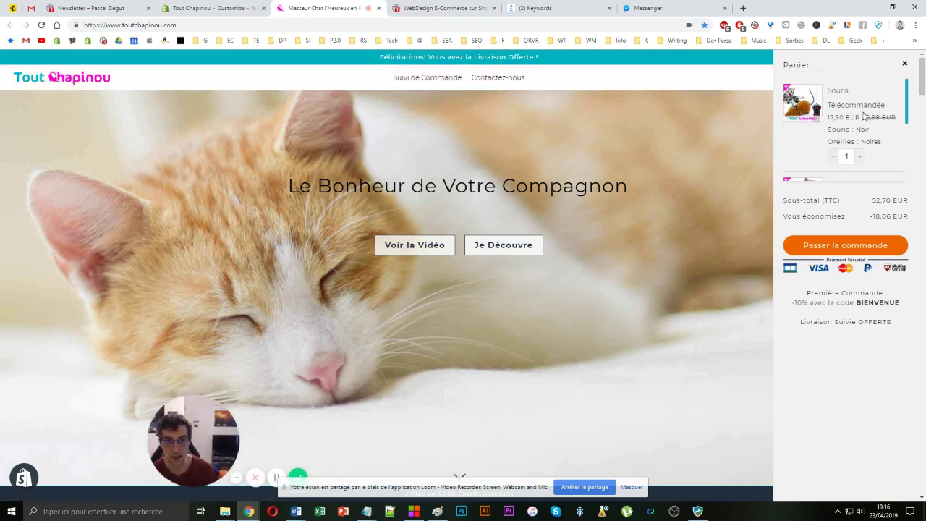
pyautogui.scroll(-2, 888, 103)
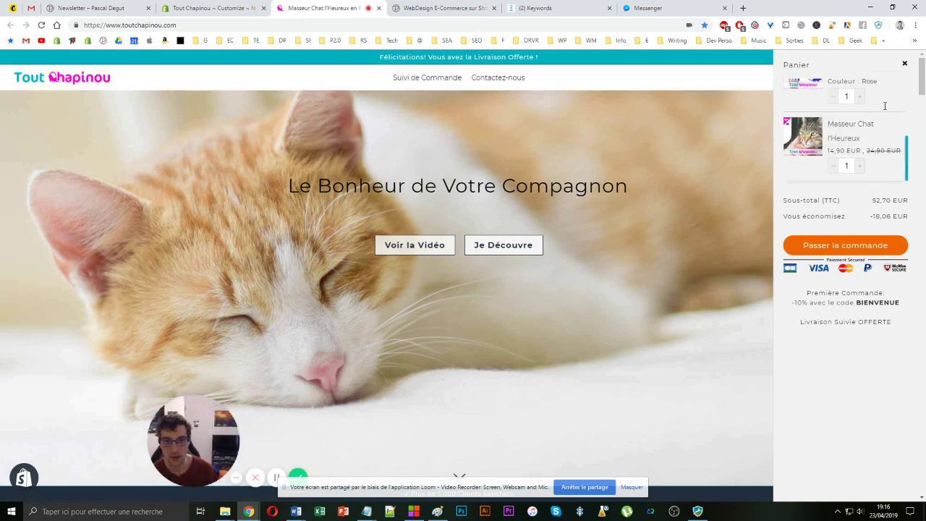
pyautogui.scroll(2, 893, 101)
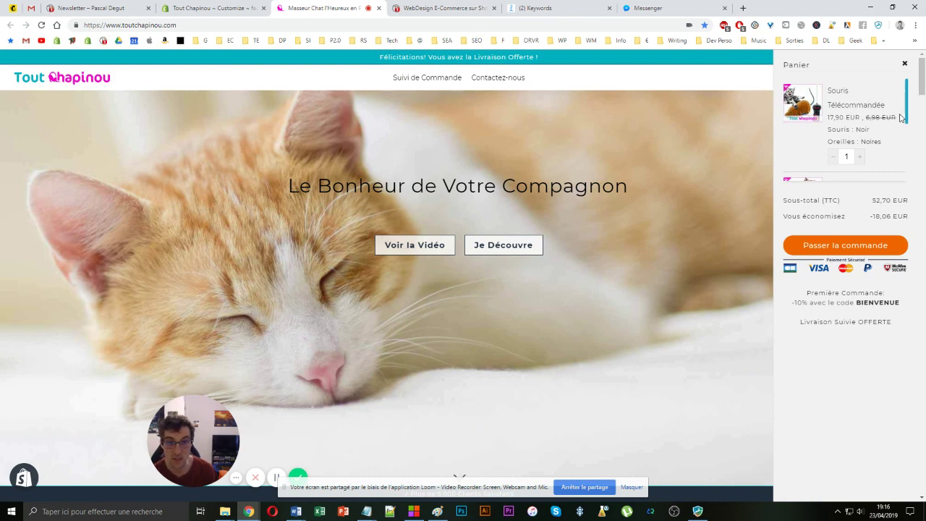
pyautogui.scroll(-2, 865, 110)
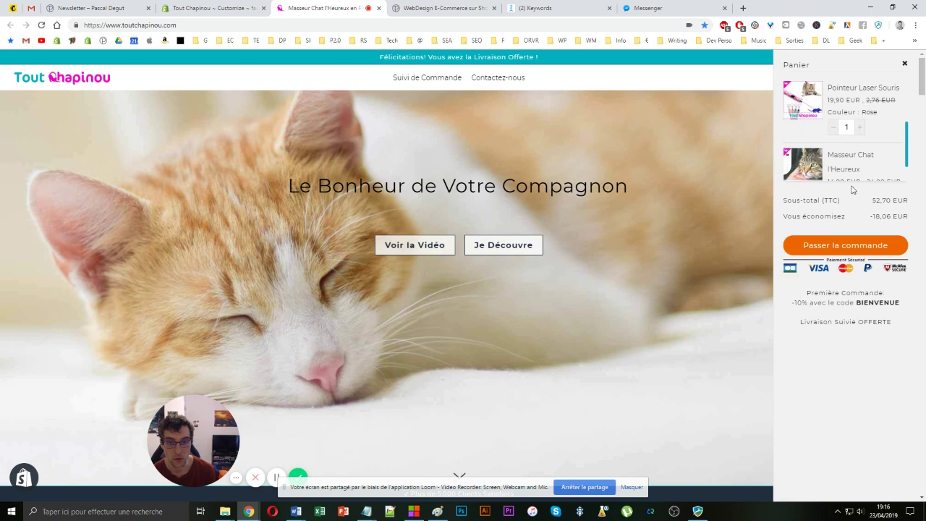
pyautogui.scroll(-3, 826, 186)
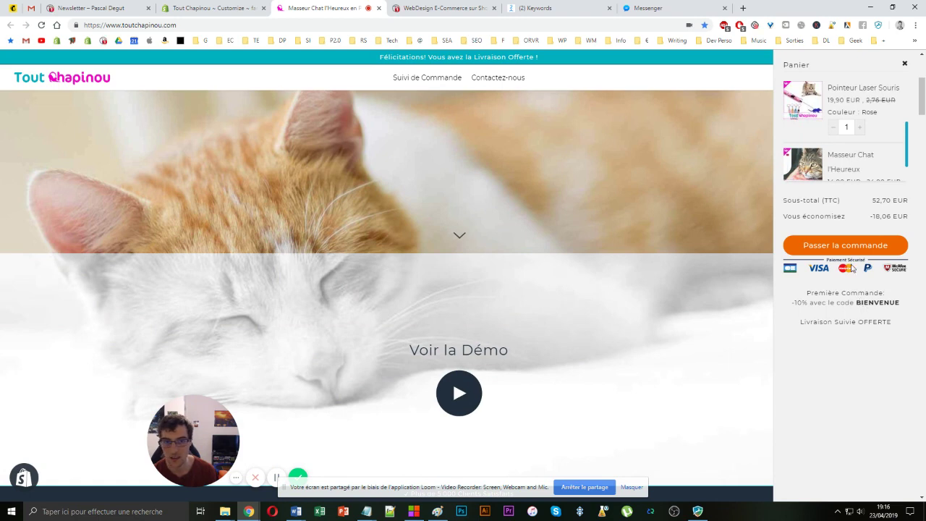
pyautogui.scroll(3, 874, 171)
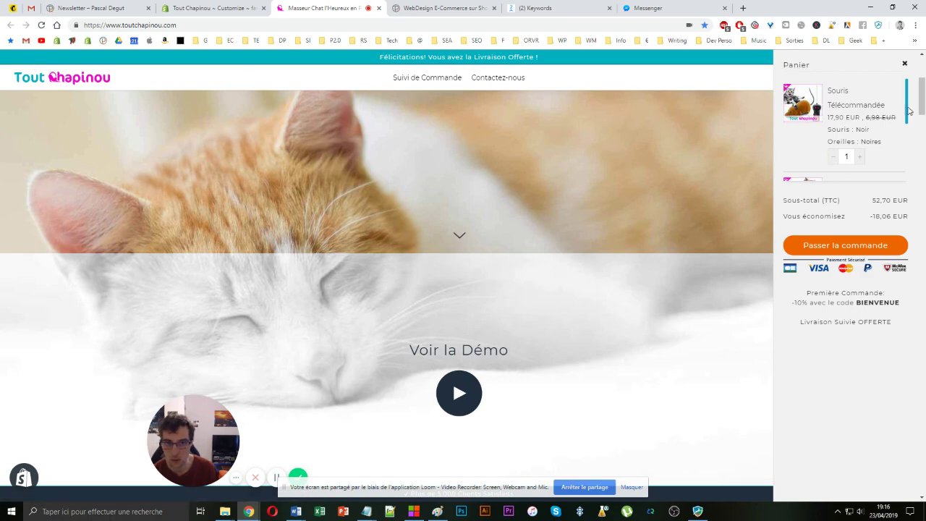
pyautogui.moveTo(921, 97); pyautogui.dragTo(915, 485)
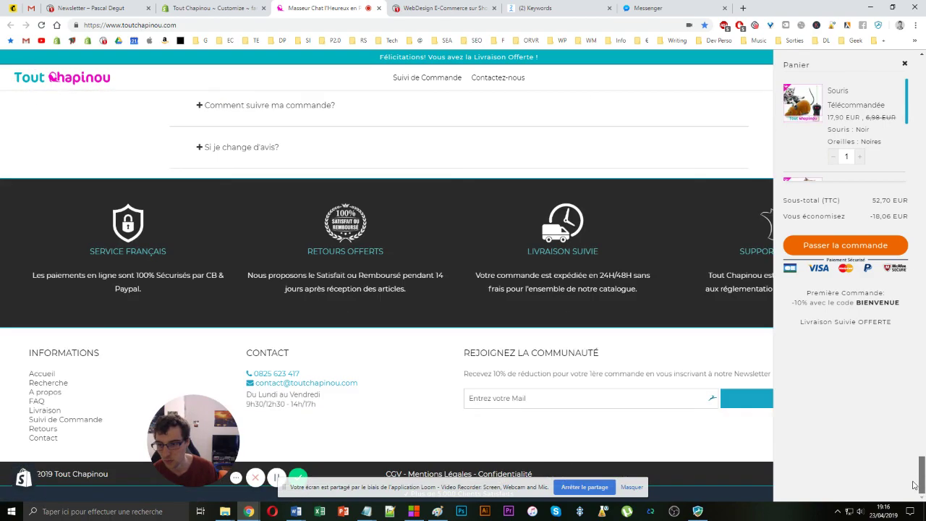
# - Open the Sélecteur de Couleur bookmark from the tech bookmarks folder in a new tab
pyautogui.click(419, 42)
pyautogui.moveTo(392, 41)
pyautogui.rightClick(405, 67)
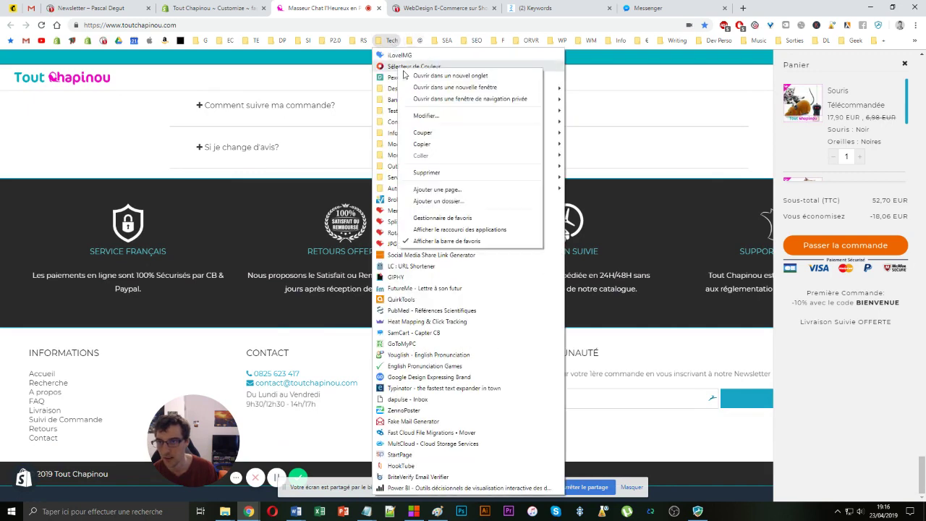
pyautogui.click(431, 75)
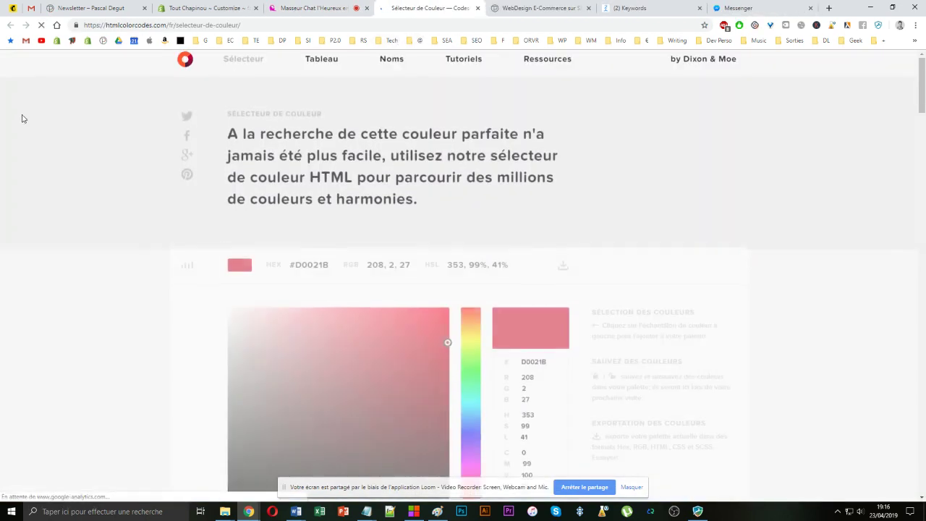
# - Show the Nuances of #D0021B, select the hex code B50218, and return to the shop
pyautogui.scroll(-3, 334, 387)
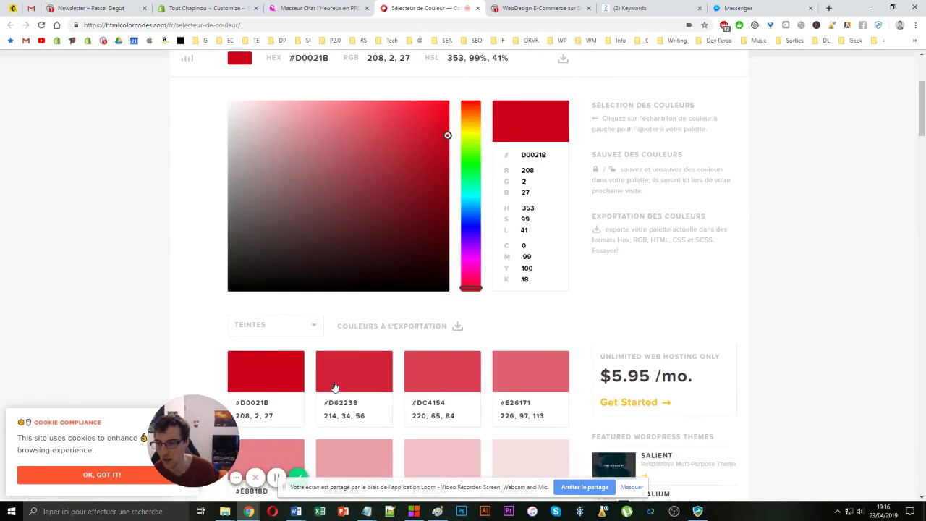
pyautogui.scroll(-1, 268, 367)
pyautogui.click(260, 228)
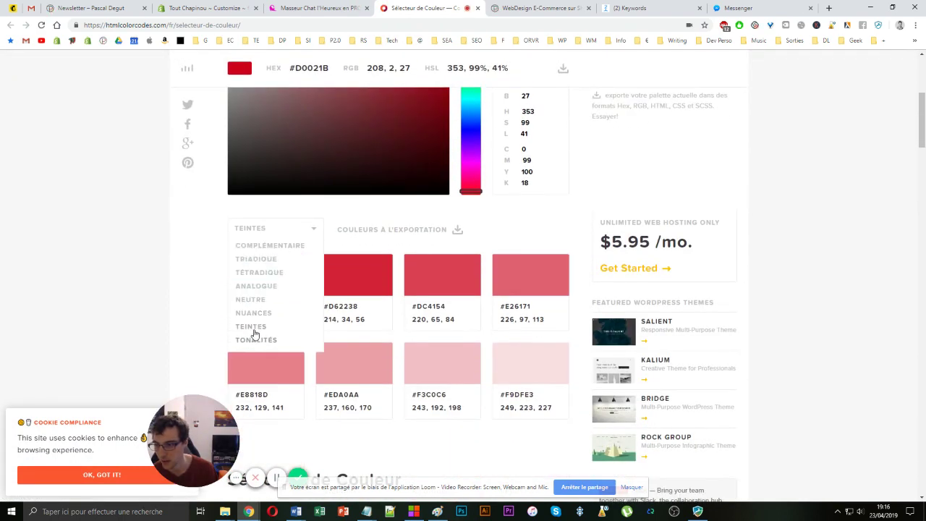
pyautogui.click(255, 313)
pyautogui.doubleClick(334, 304)
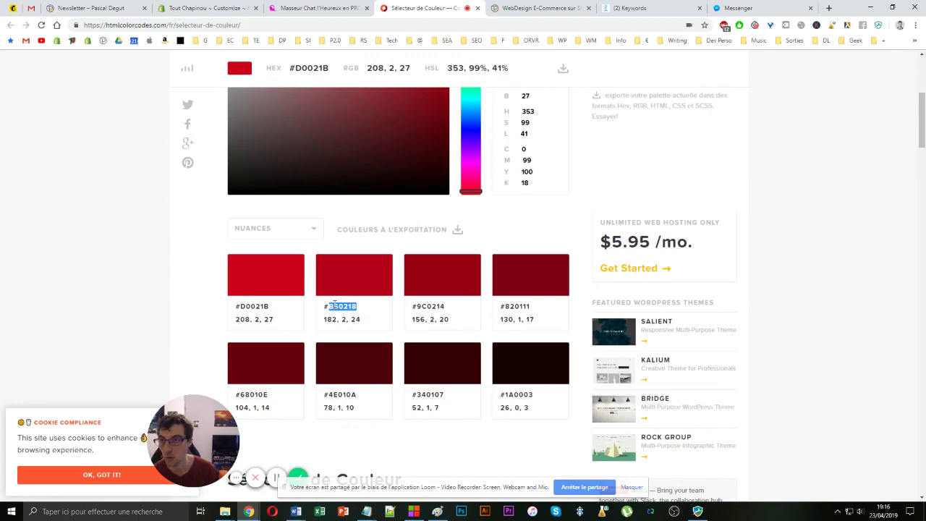
pyautogui.click(314, 8)
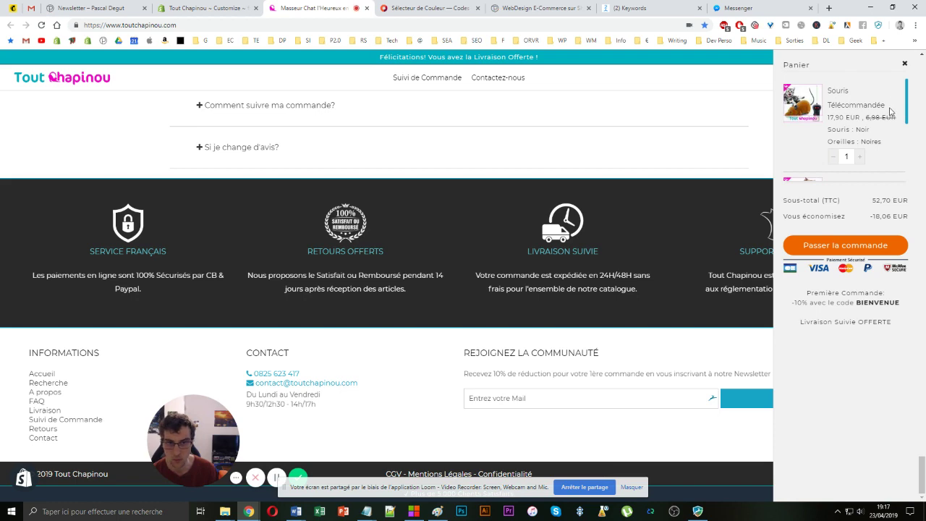
pyautogui.click(210, 8)
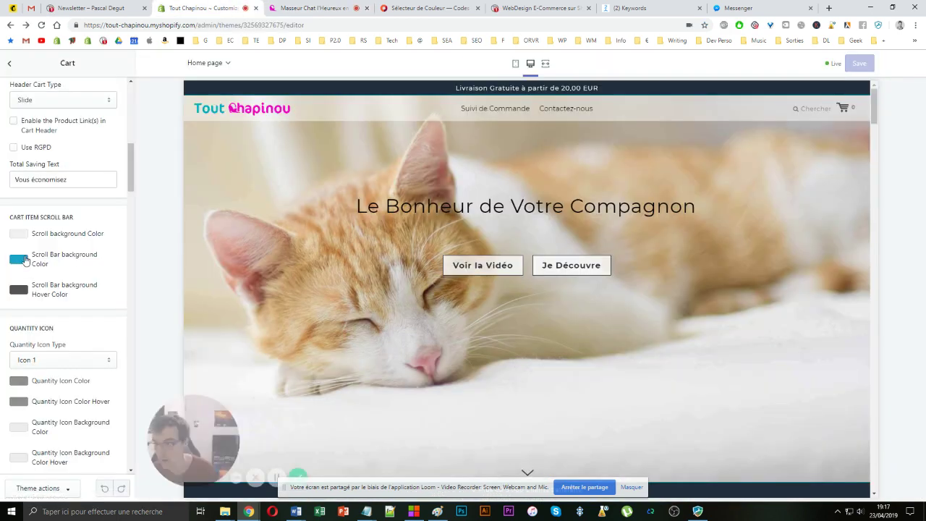
pyautogui.scroll(-2, 72, 270)
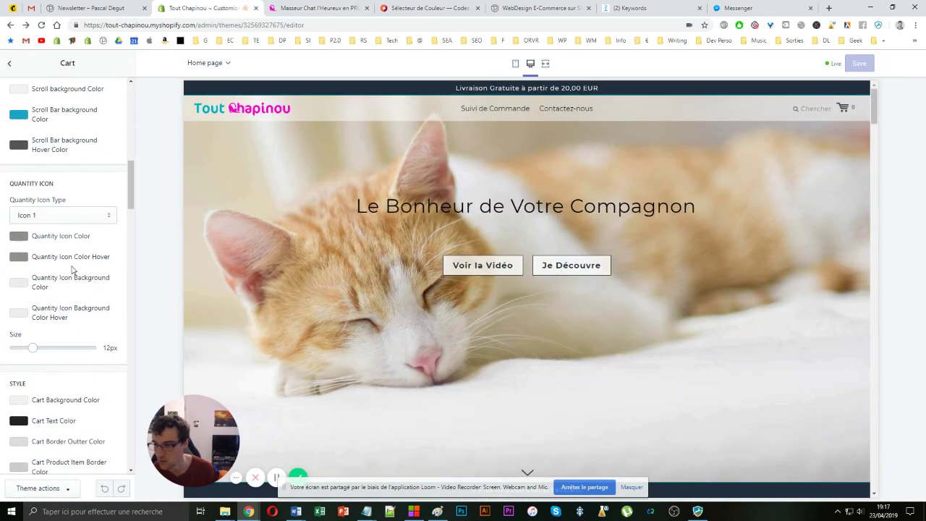
pyautogui.scroll(-5, 73, 269)
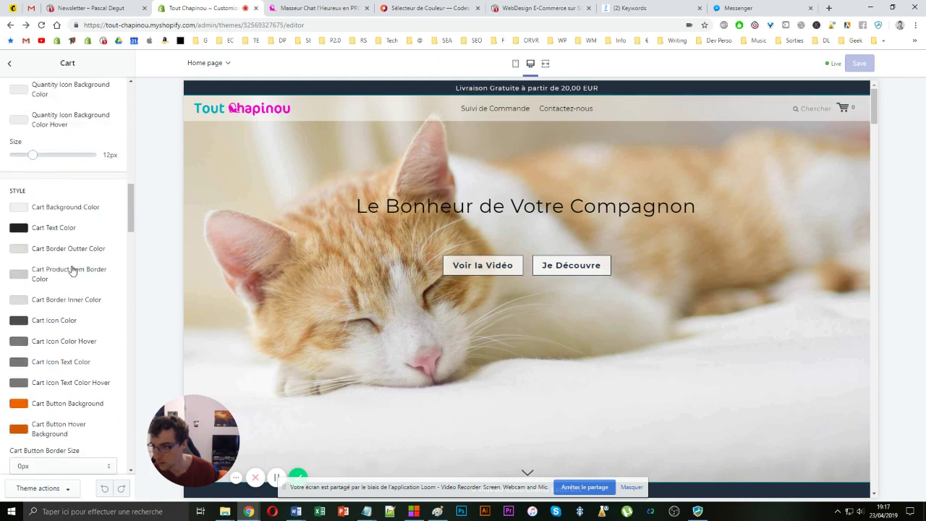
pyautogui.scroll(-3, 71, 270)
pyautogui.scroll(2, 72, 268)
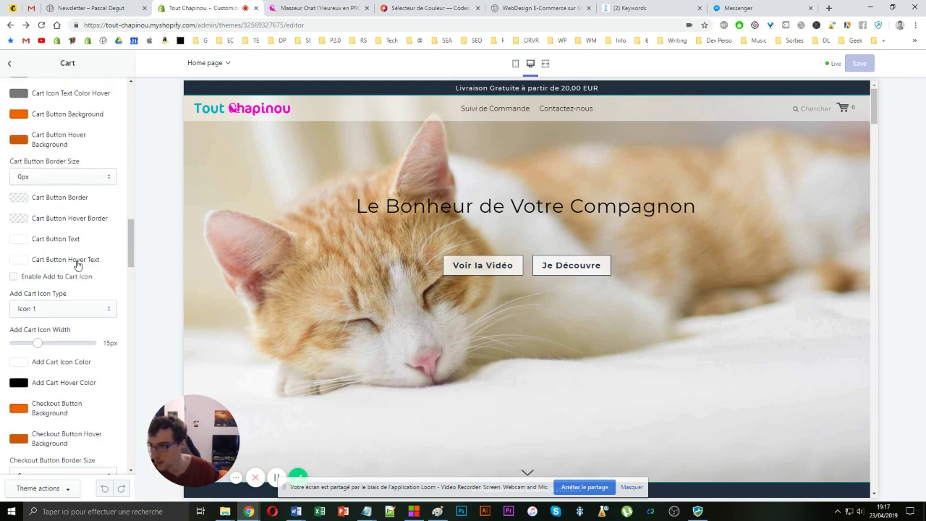
pyautogui.click(63, 308)
pyautogui.click(65, 319)
pyautogui.scroll(-4, 65, 318)
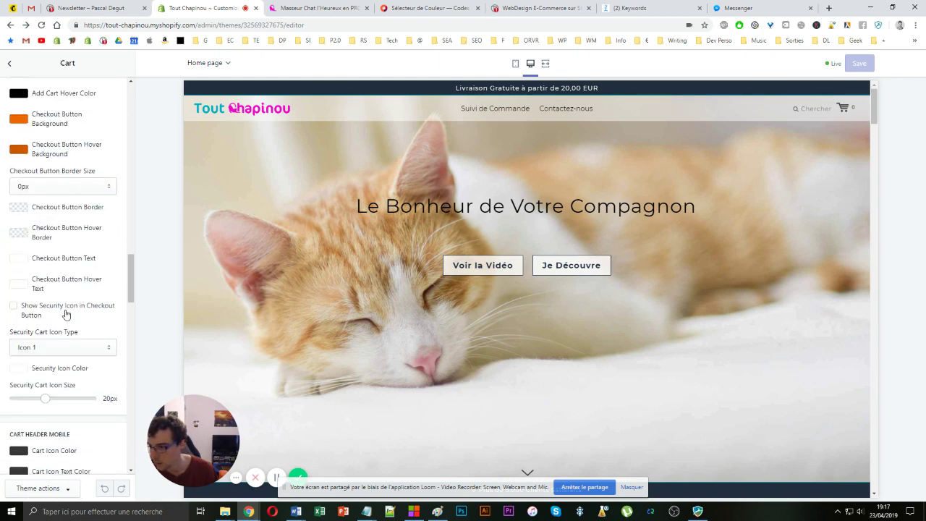
pyautogui.click(68, 347)
pyautogui.click(68, 358)
pyautogui.scroll(9, 78, 292)
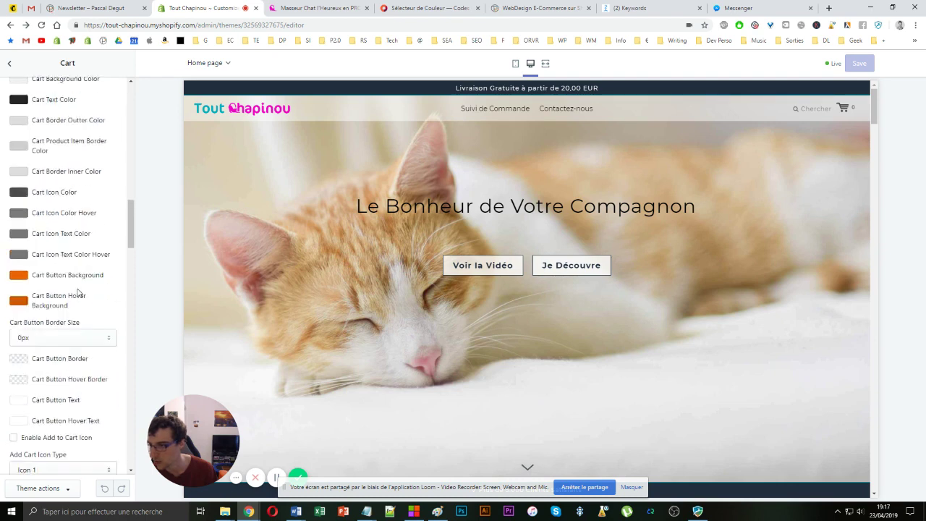
pyautogui.scroll(2, 77, 286)
pyautogui.click(52, 214)
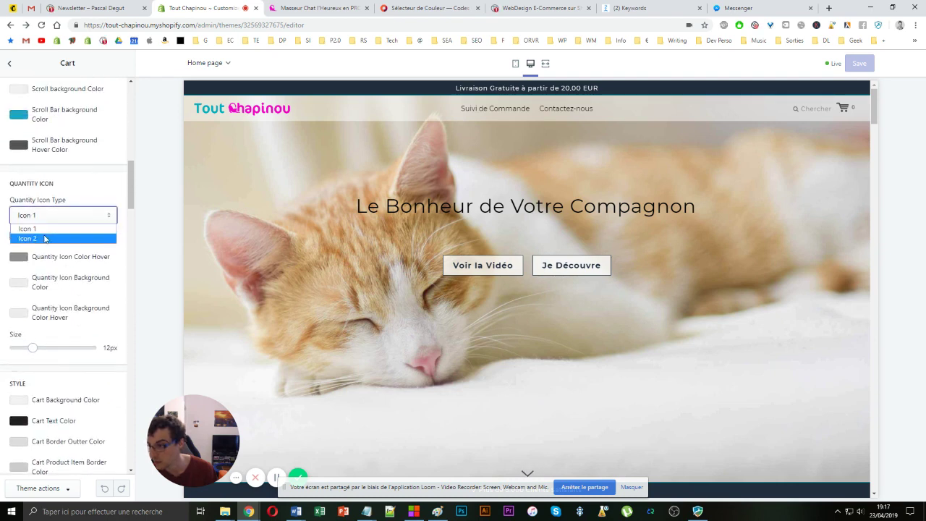
pyautogui.click(55, 214)
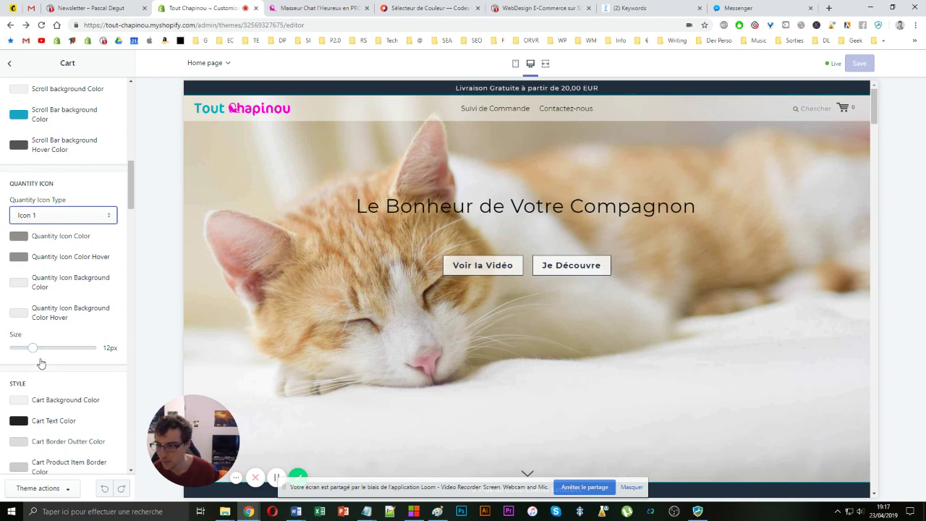
pyautogui.click(60, 218)
pyautogui.click(60, 218)
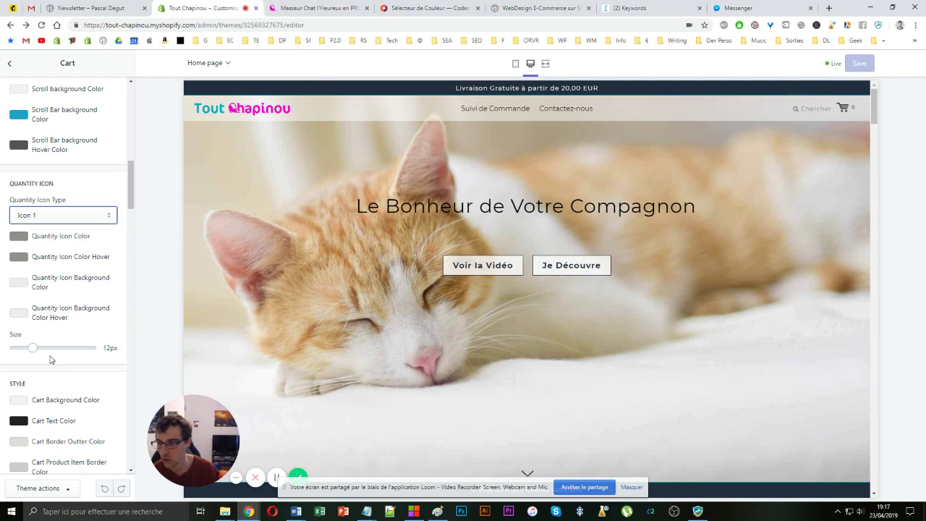
pyautogui.click(318, 8)
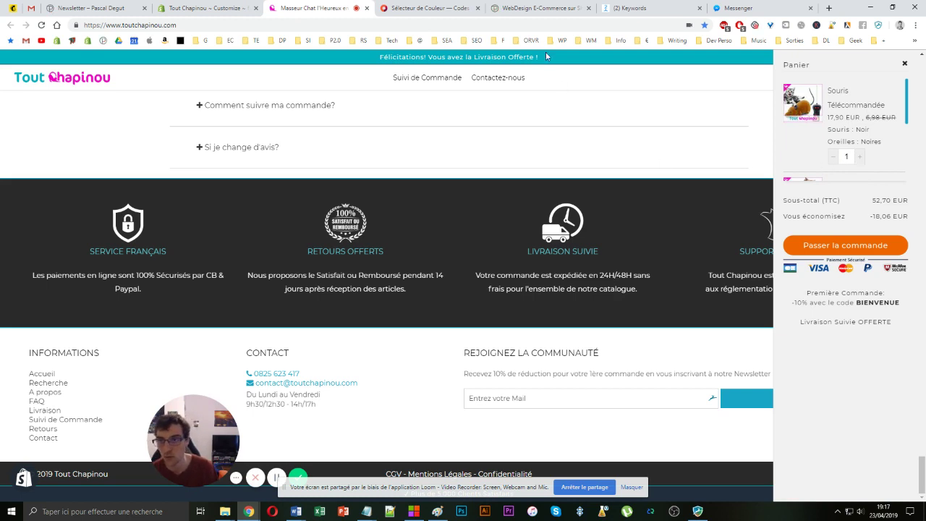
# - Reload the WebDesign E-Commerce reference site, reopen its cart drawer, and go back to the store
pyautogui.click(534, 8)
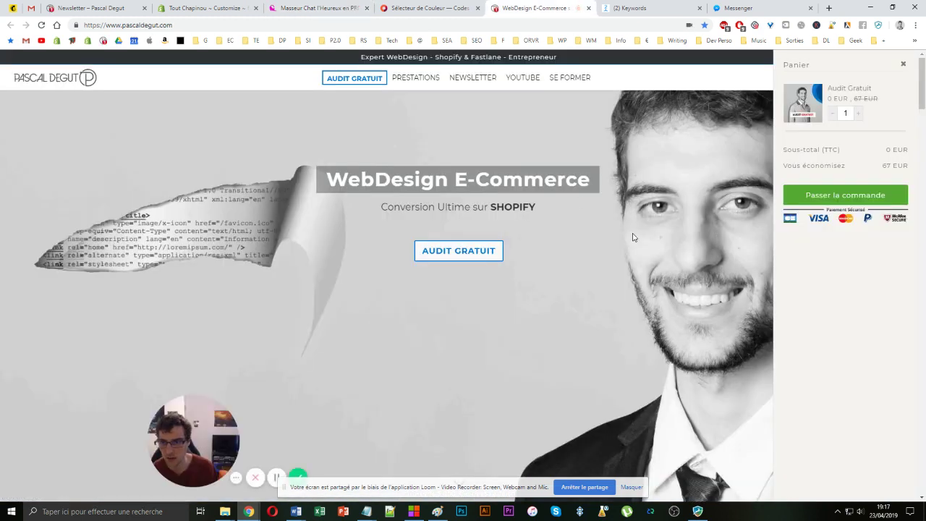
pyautogui.click(634, 238)
pyautogui.press('F5')
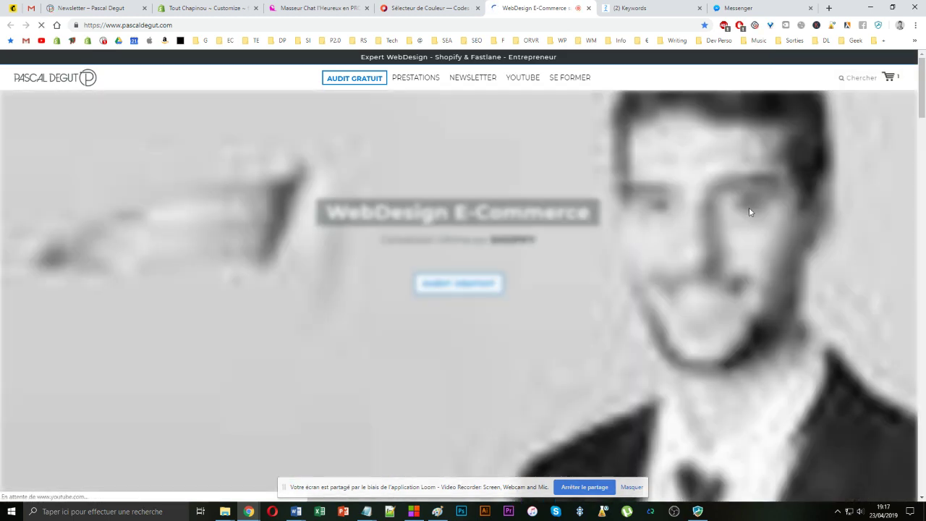
pyautogui.click(889, 77)
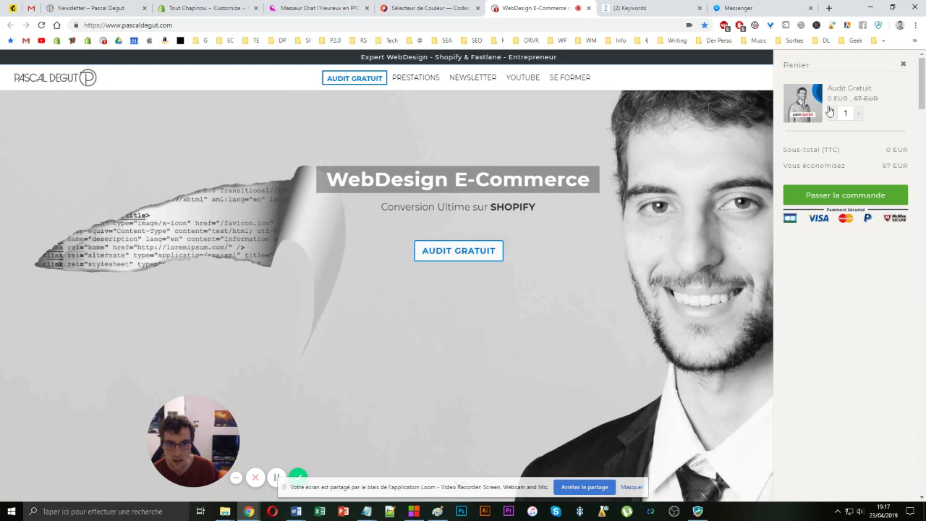
pyautogui.click(315, 8)
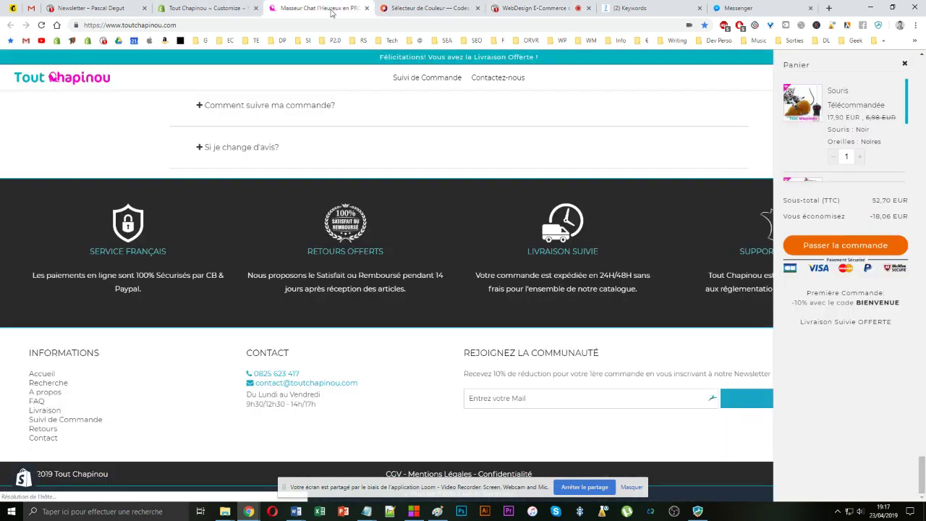
# - Compare the reference site and the store's open cart, then glance at the customizer's Cart settings
pyautogui.click(527, 7)
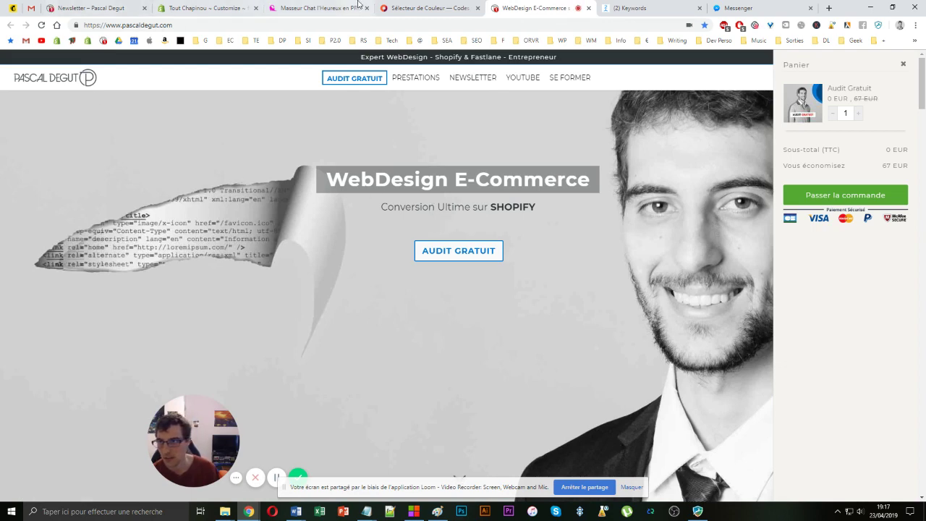
pyautogui.click(329, 8)
pyautogui.click(209, 8)
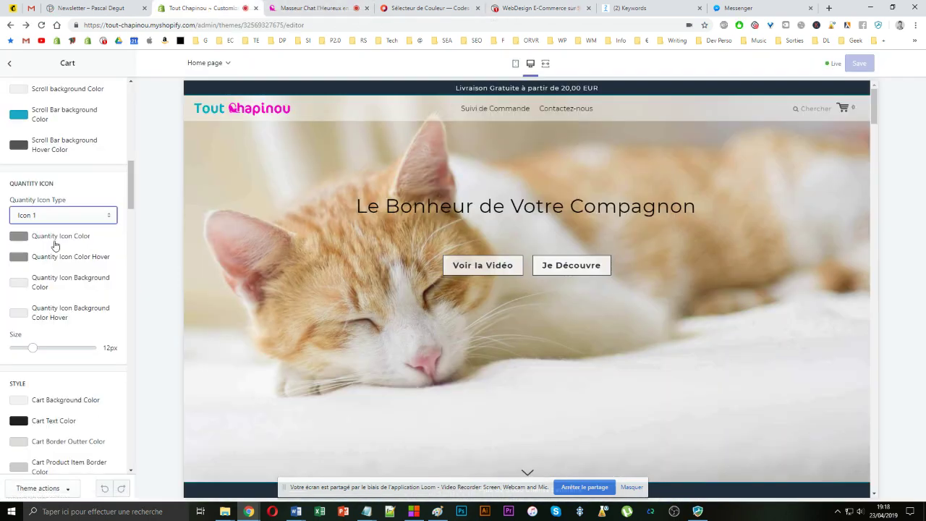
pyautogui.scroll(-3, 77, 275)
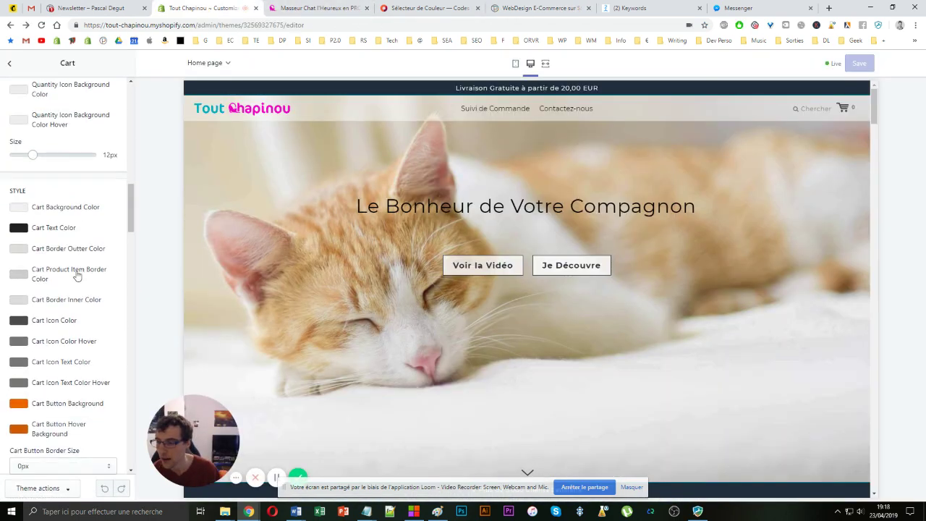
pyautogui.scroll(3, 66, 266)
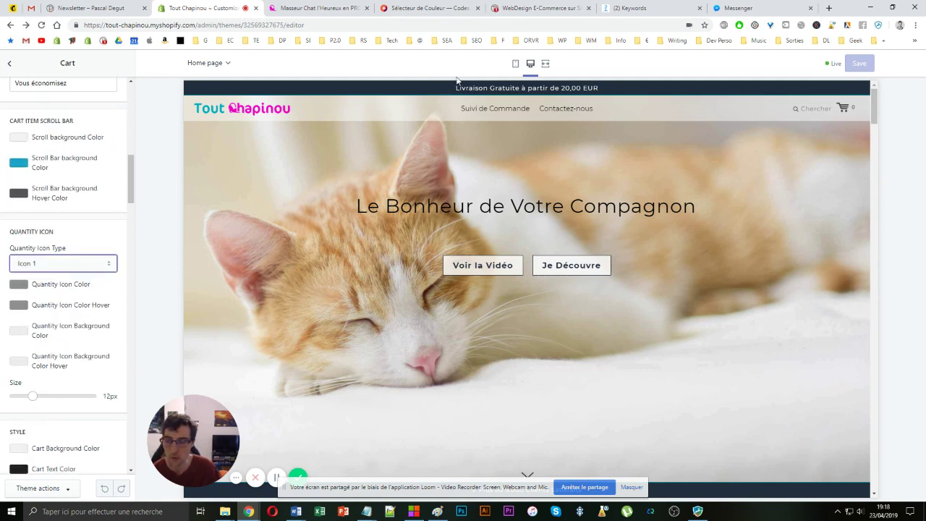
# - Scroll through the reference cart drawer, then highlight the store's free-delivery congratulations banner text
pyautogui.click(538, 7)
pyautogui.scroll(-2, 422, 155)
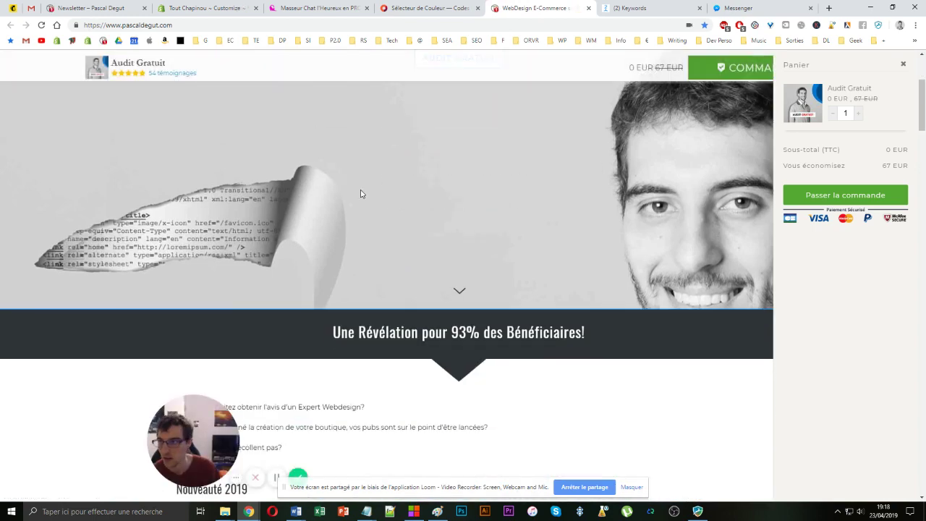
pyautogui.scroll(-3, 362, 194)
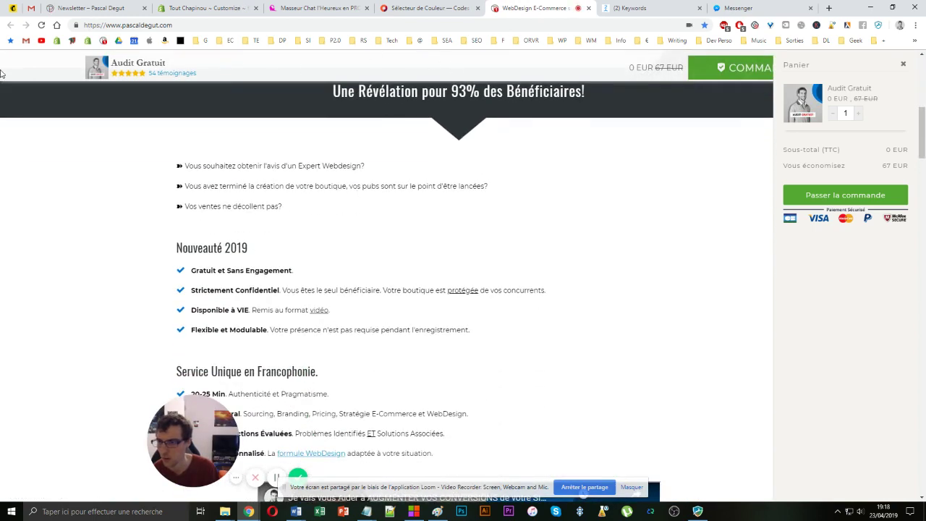
pyautogui.scroll(-1, 384, 116)
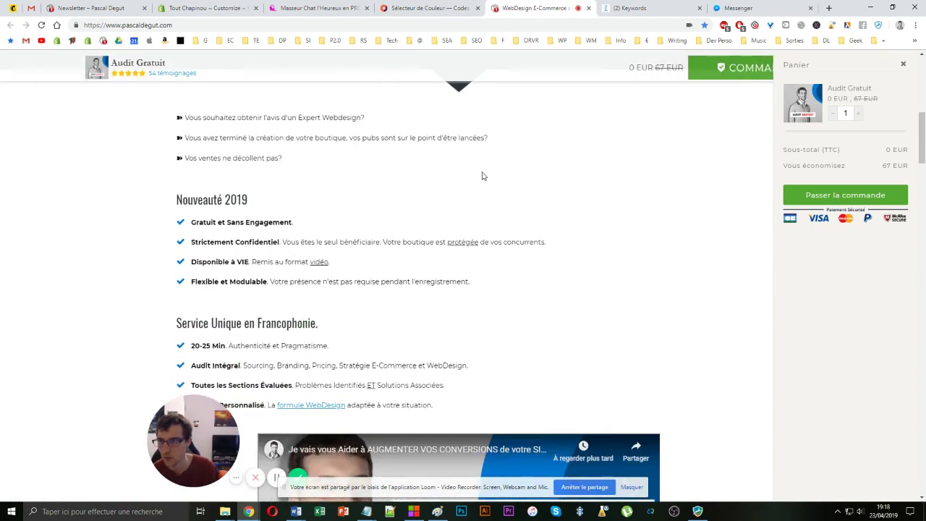
pyautogui.scroll(3, 483, 176)
pyautogui.scroll(3, 287, 257)
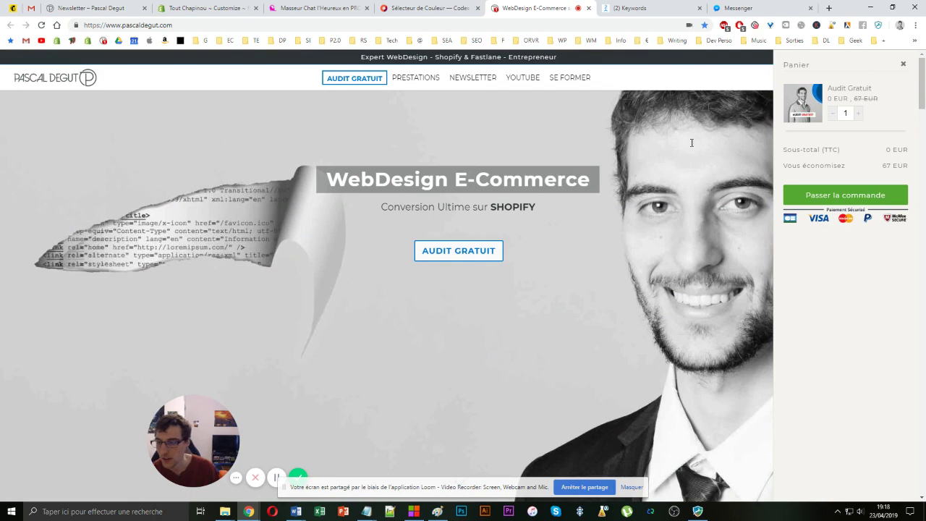
pyautogui.click(318, 8)
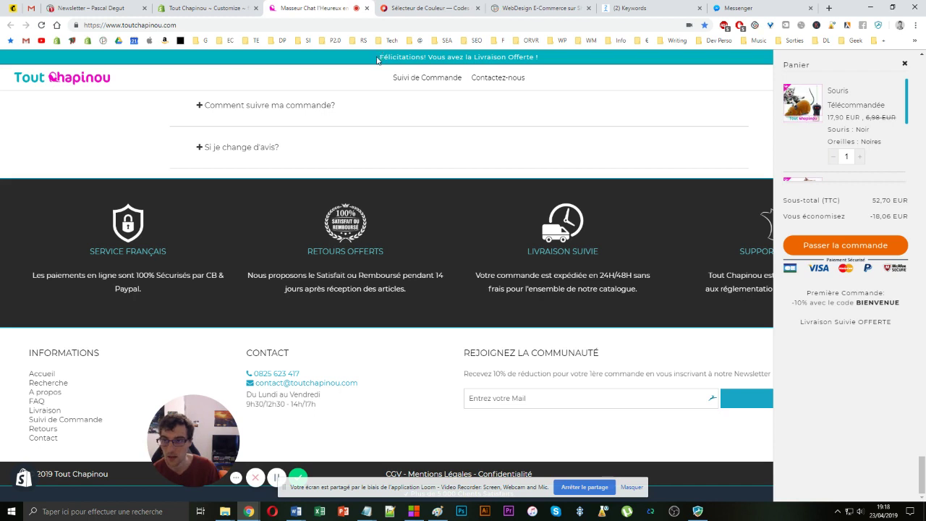
pyautogui.moveTo(381, 56); pyautogui.dragTo(553, 62)
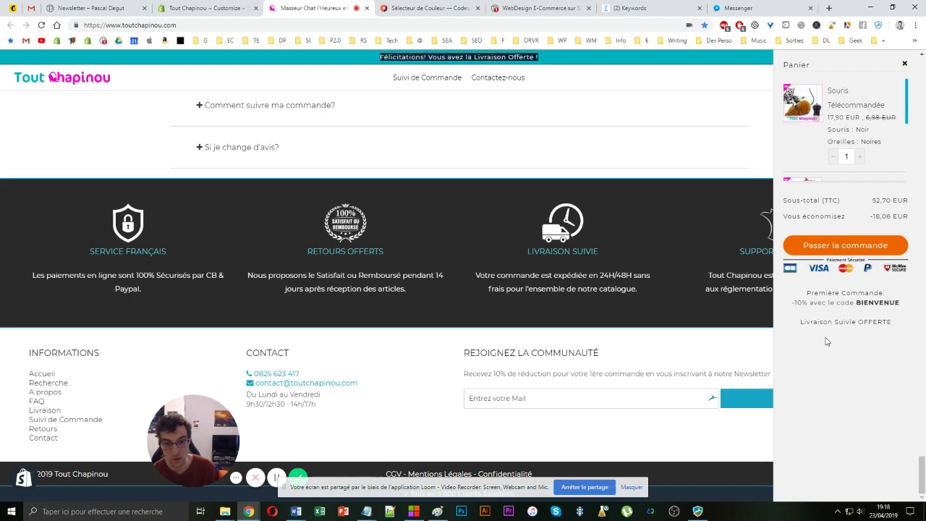
pyautogui.click(186, 8)
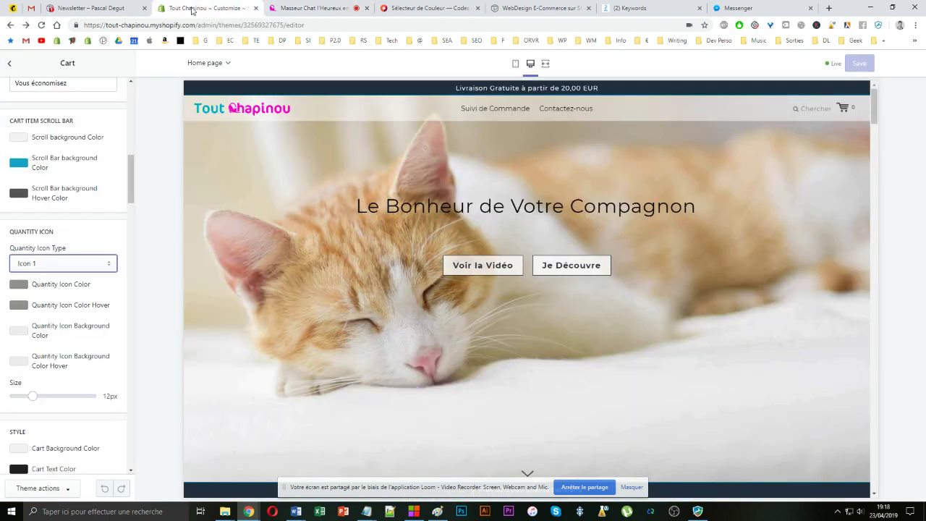
# - Tick Display Header Band Message under Extra Text in the Cart settings
pyautogui.scroll(-5, 58, 182)
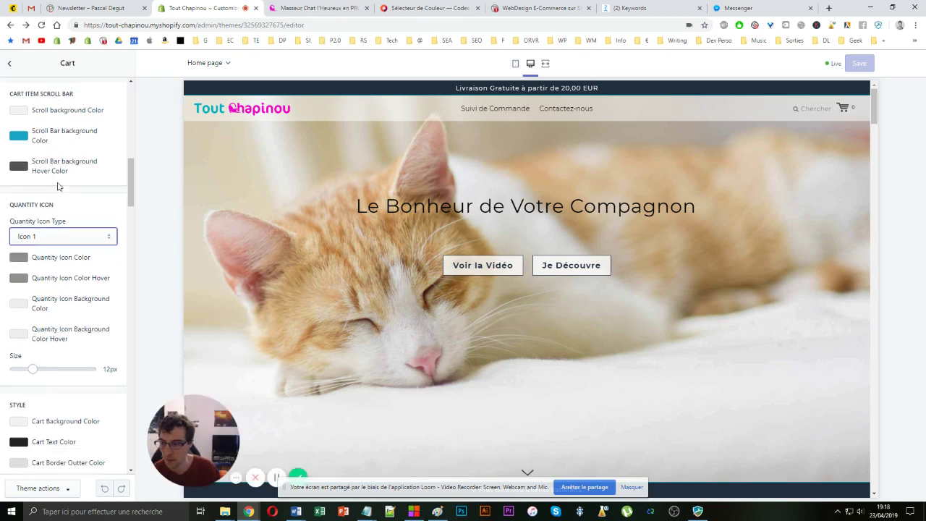
pyautogui.scroll(6, 58, 182)
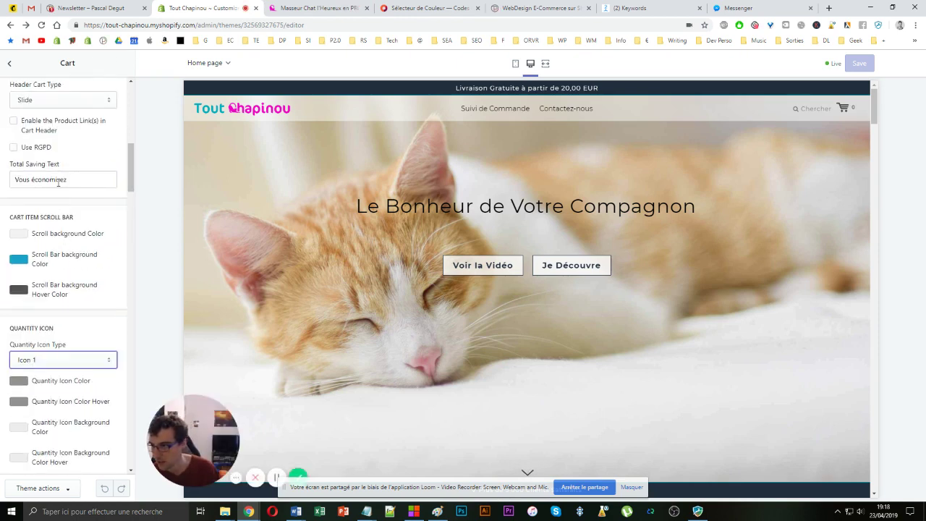
pyautogui.scroll(3, 59, 188)
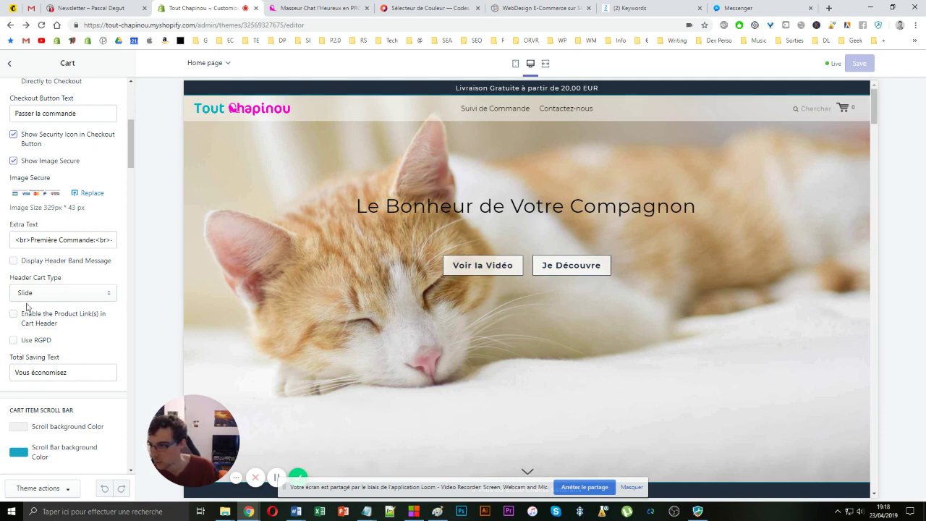
pyautogui.click(14, 260)
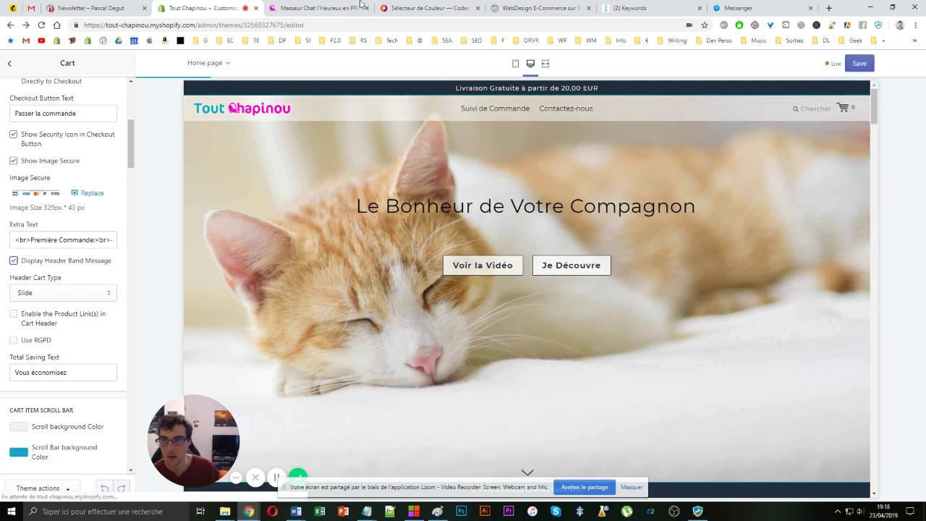
pyautogui.hotkey('ctrl', 'Tab')
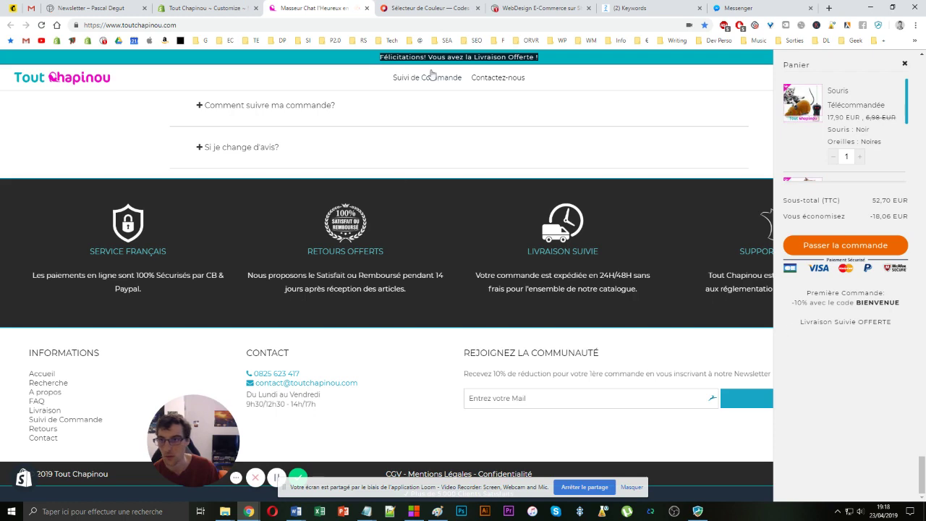
# - Add Masseur Chat l'Heureux to the preview cart and highlight the 'Plus que 5,10 EUR' line
pyautogui.hotkey('ctrl', 'shift', 'Tab')
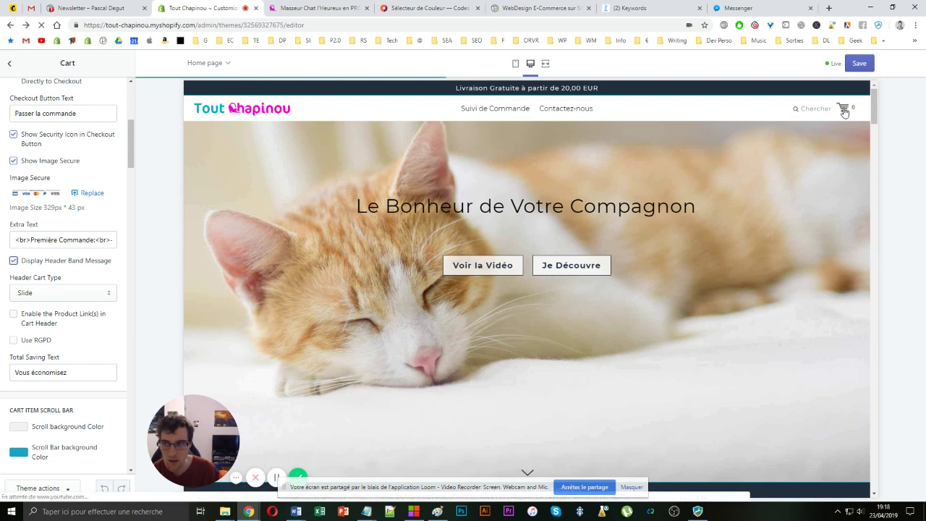
pyautogui.click(844, 111)
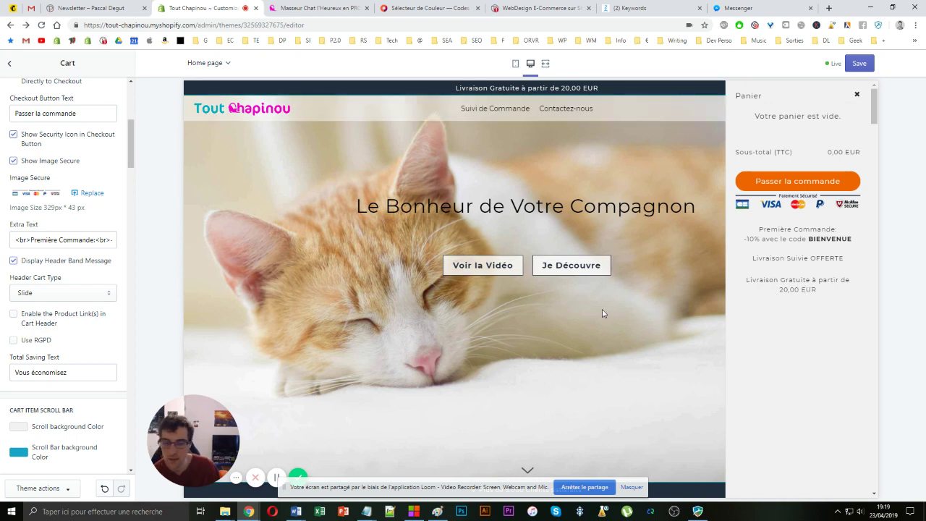
pyautogui.scroll(-20, 601, 311)
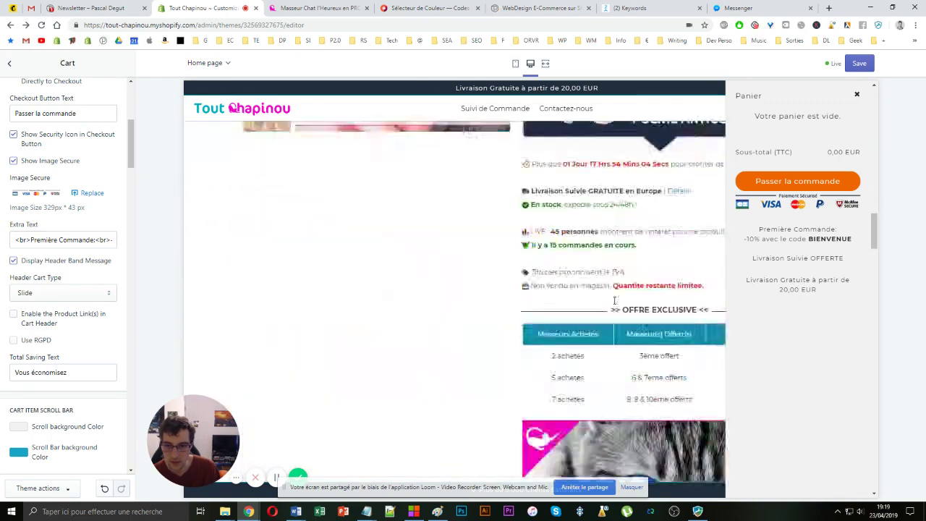
pyautogui.scroll(3, 614, 300)
pyautogui.click(575, 217)
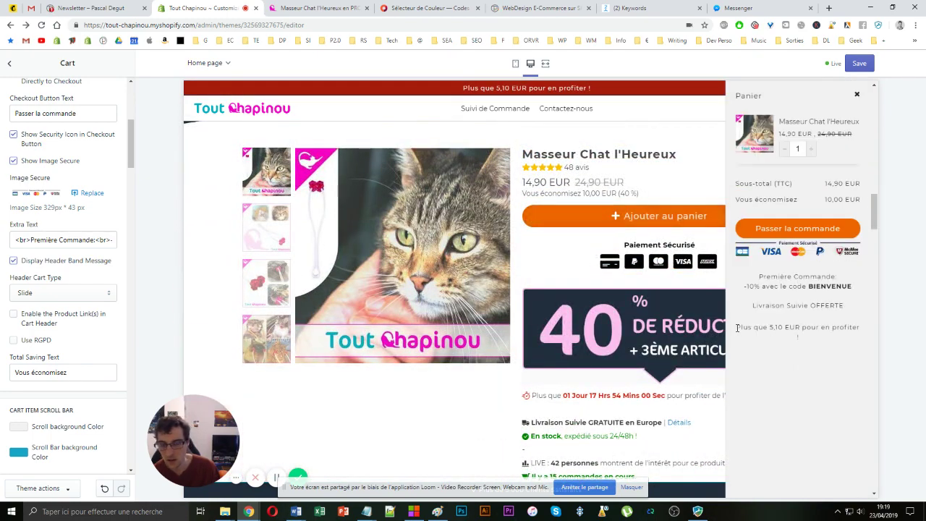
pyautogui.moveTo(737, 327); pyautogui.dragTo(841, 344)
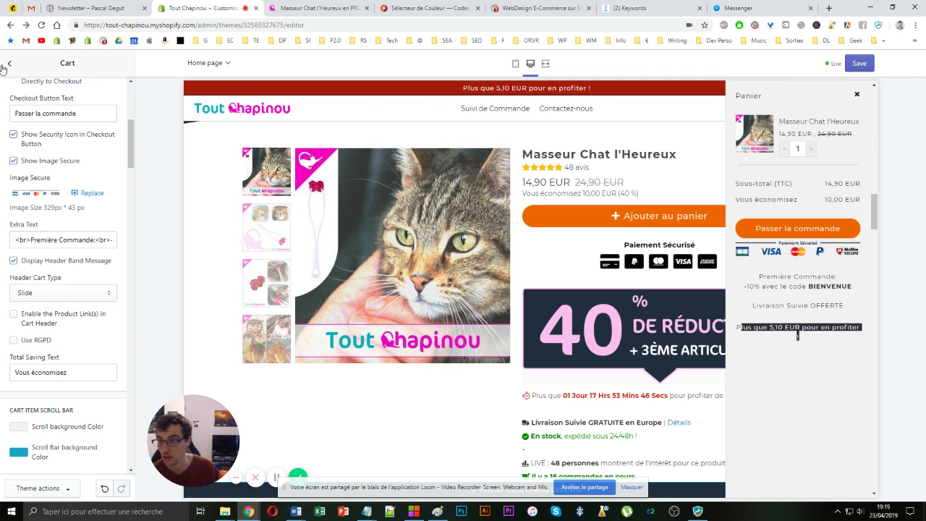
# - Open the Header Band theme settings and select the Progress Message setting
pyautogui.click(9, 63)
pyautogui.click(41, 214)
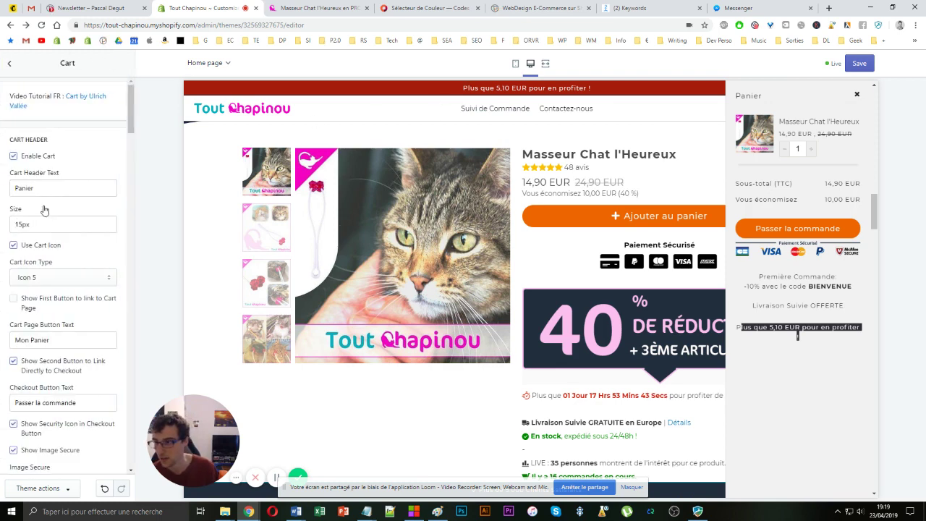
pyautogui.click(10, 64)
pyautogui.scroll(-4, 47, 250)
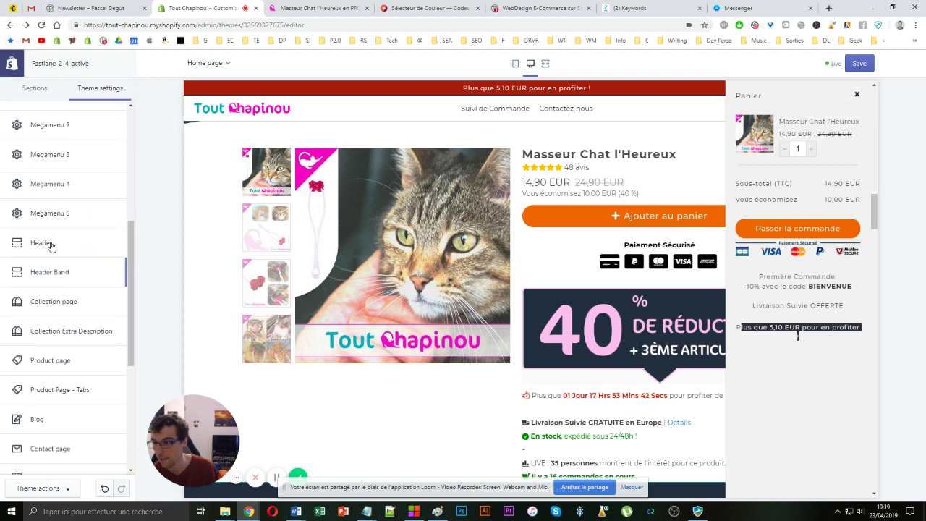
pyautogui.click(55, 277)
pyautogui.scroll(-5, 29, 282)
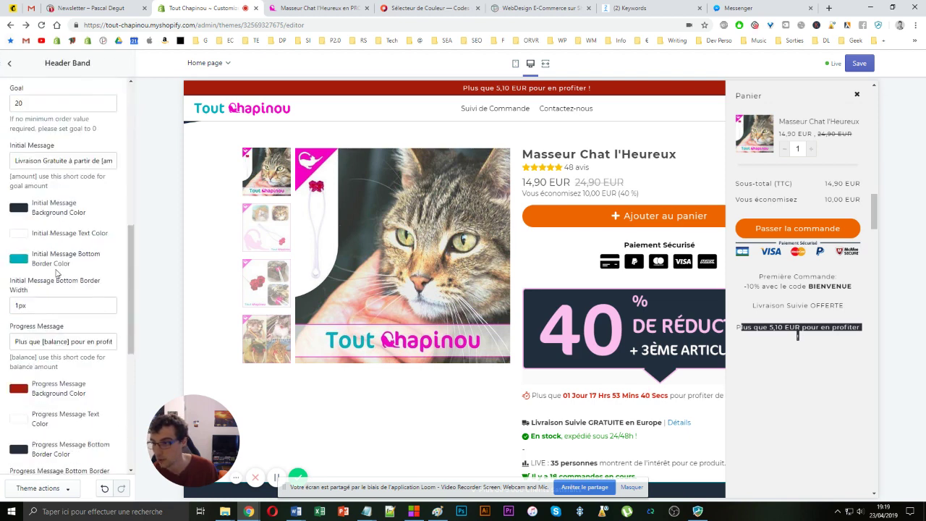
pyautogui.scroll(-2, 28, 282)
pyautogui.click(11, 245)
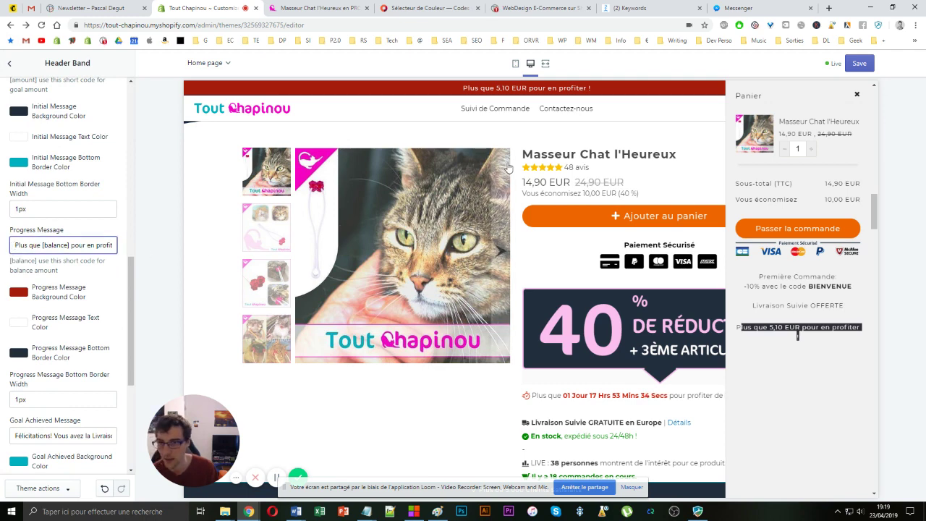
# - Preview the cart in mobile then desktop layout, checking its 'Plus que 5,10 EUR' and OFFERTE lines
pyautogui.click(516, 62)
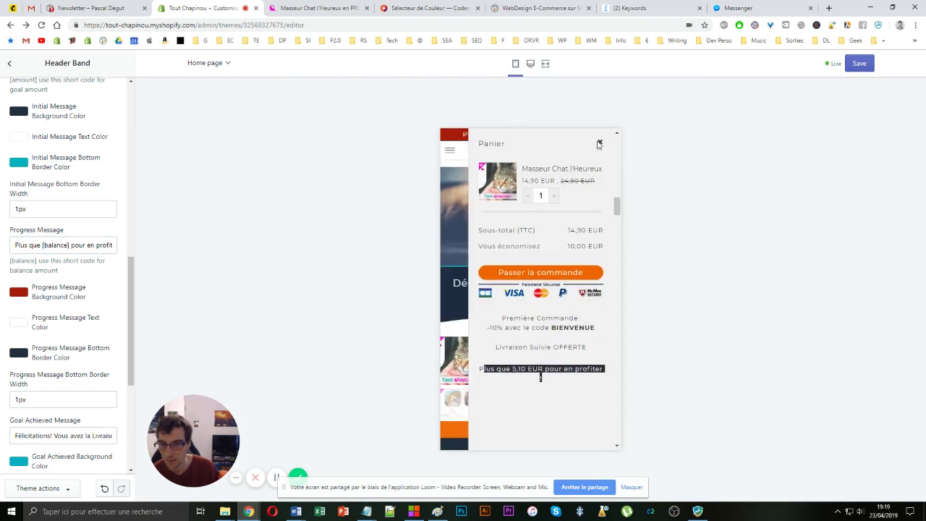
pyautogui.click(598, 144)
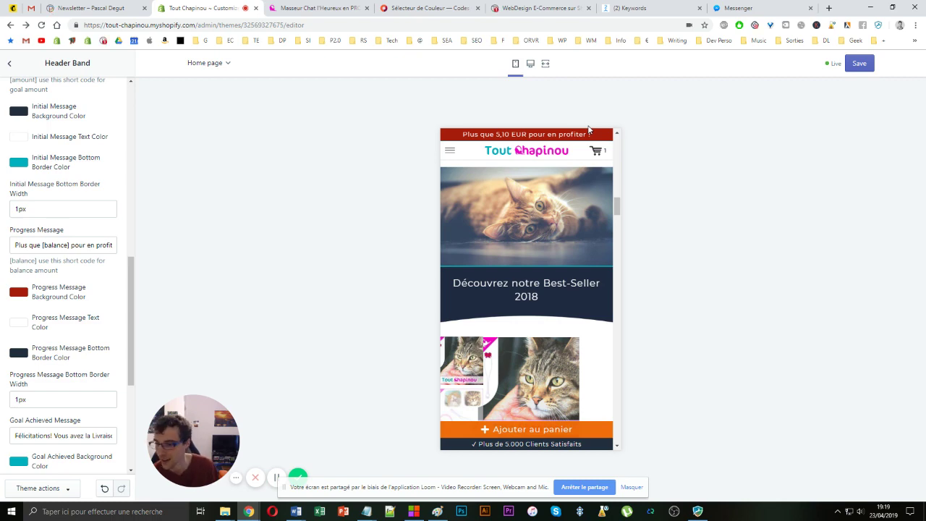
pyautogui.click(530, 63)
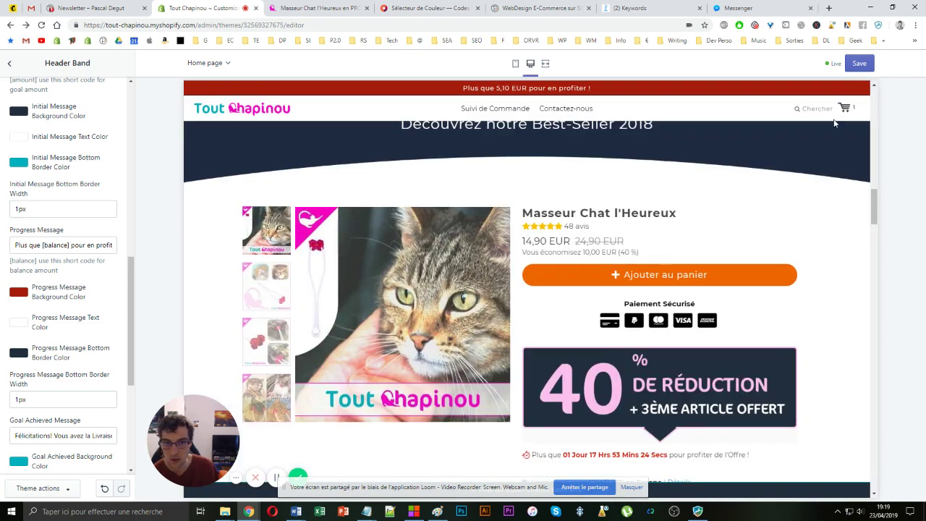
pyautogui.click(843, 107)
pyautogui.moveTo(743, 327); pyautogui.dragTo(845, 350)
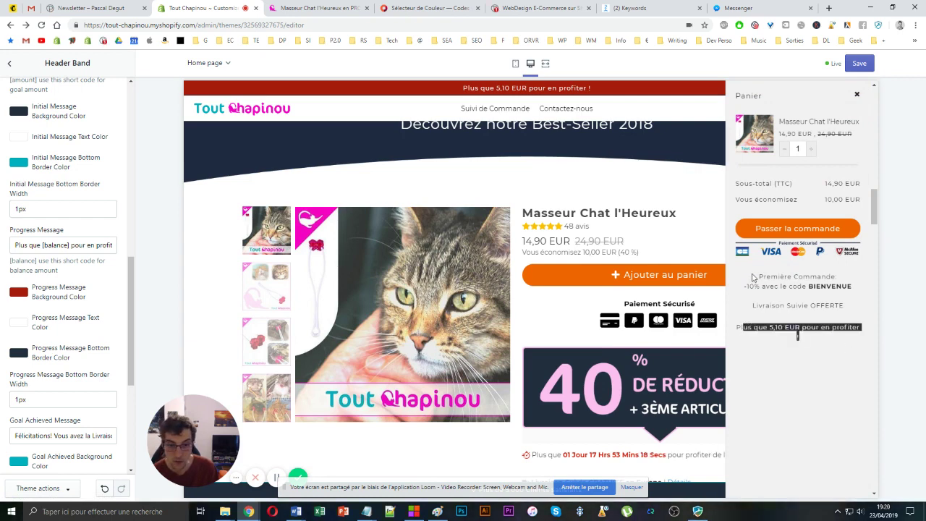
pyautogui.moveTo(755, 275); pyautogui.dragTo(841, 307)
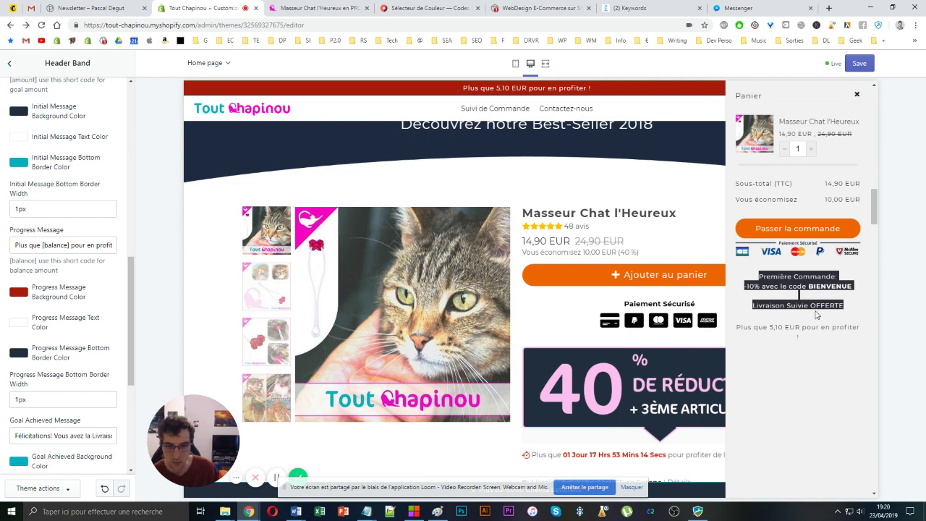
pyautogui.click(816, 309)
pyautogui.doubleClick(825, 305)
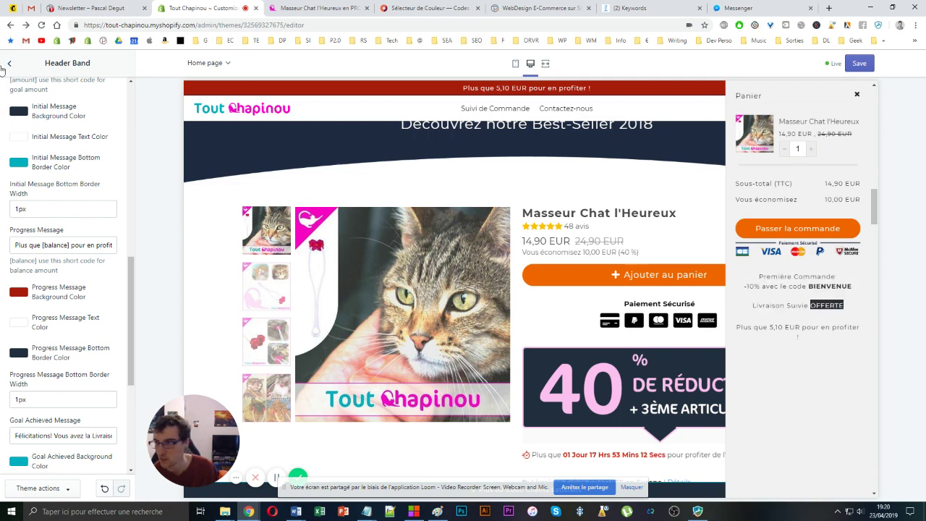
pyautogui.click(3, 67)
pyautogui.scroll(4, 61, 232)
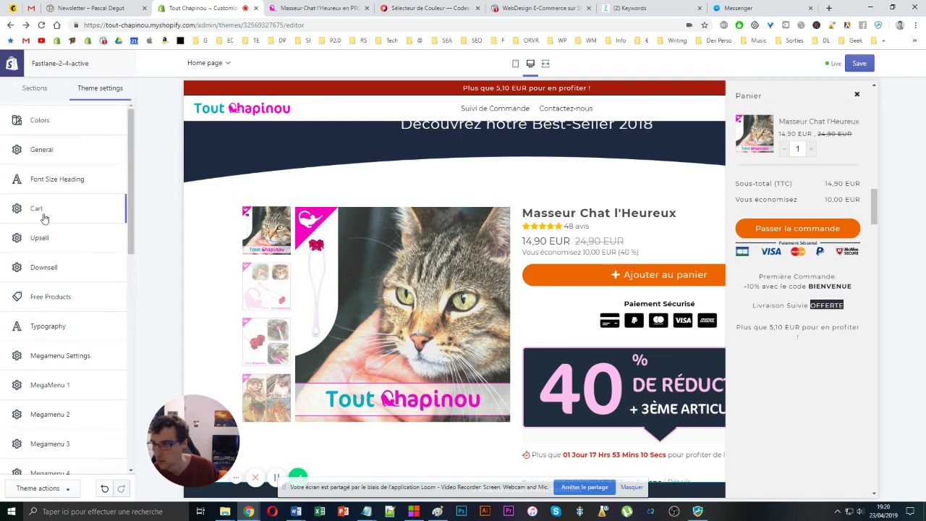
# - Open the Cart settings and put the caret in the Extra Text field
pyautogui.click(43, 210)
pyautogui.scroll(-5, 43, 218)
pyautogui.scroll(1, 44, 218)
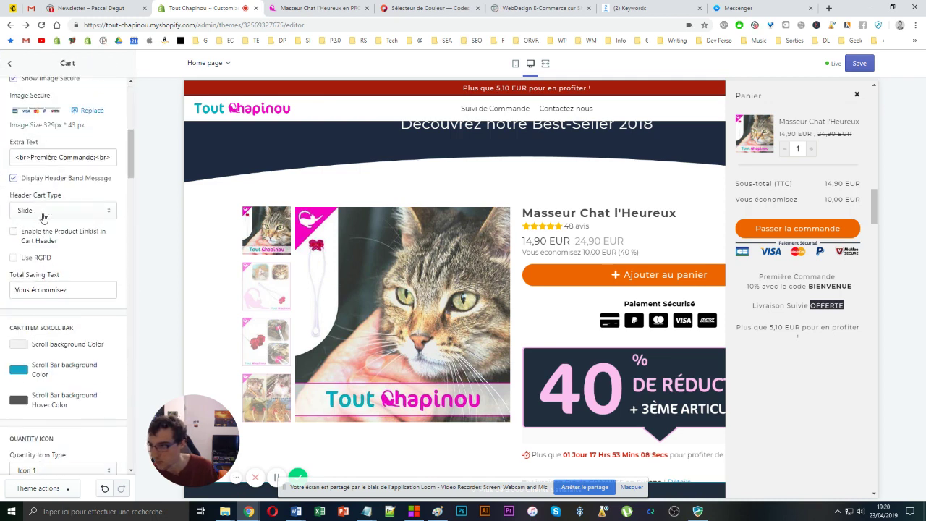
pyautogui.scroll(1, 43, 217)
pyautogui.click(23, 193)
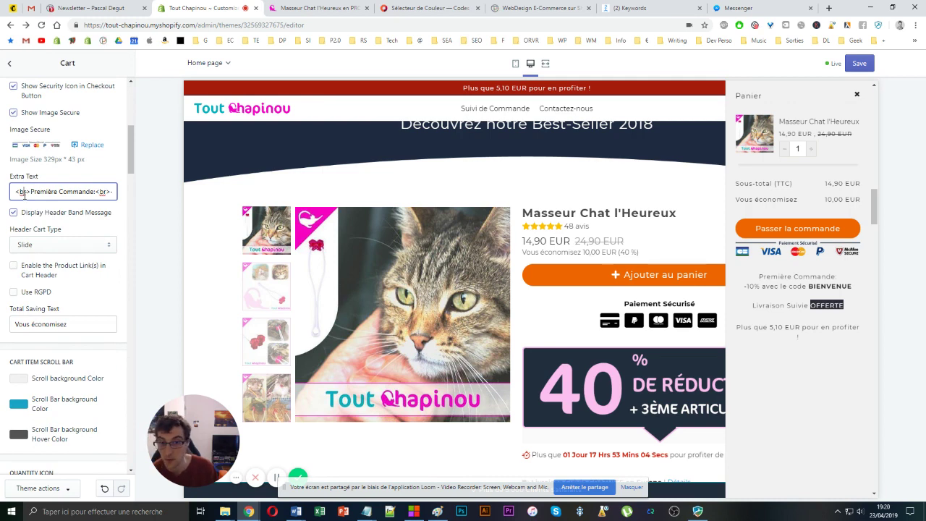
pyautogui.moveTo(24, 192); pyautogui.dragTo(87, 199)
pyautogui.click(86, 191)
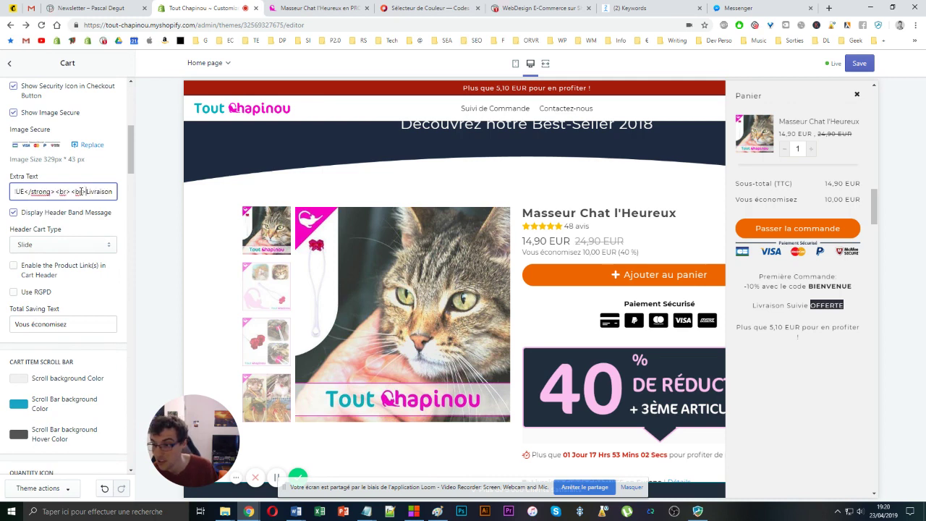
pyautogui.hotkey('ctrl', 'a')
# - Delete 'Suivie', append 'à partir de 20 EUR', and untick Display Header Band Message
pyautogui.click(44, 191)
pyautogui.doubleClick(44, 191)
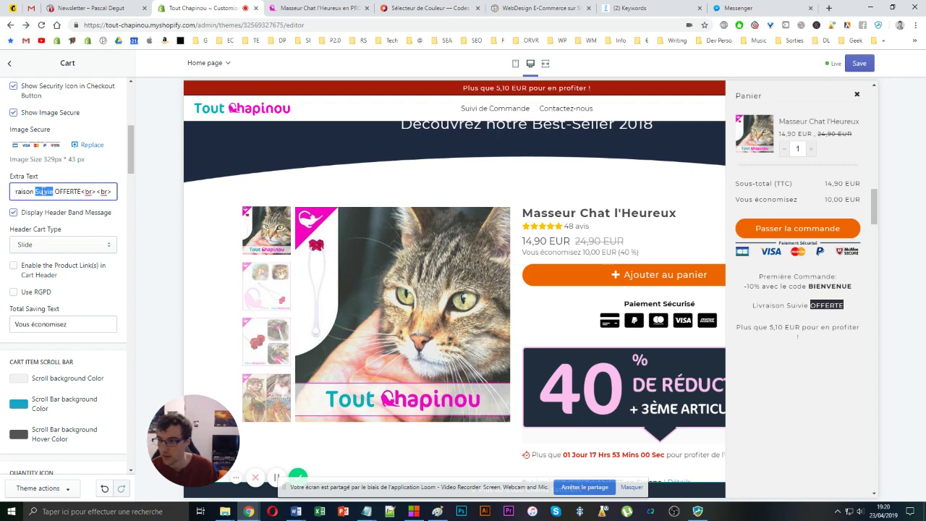
pyautogui.press('BackSpace')
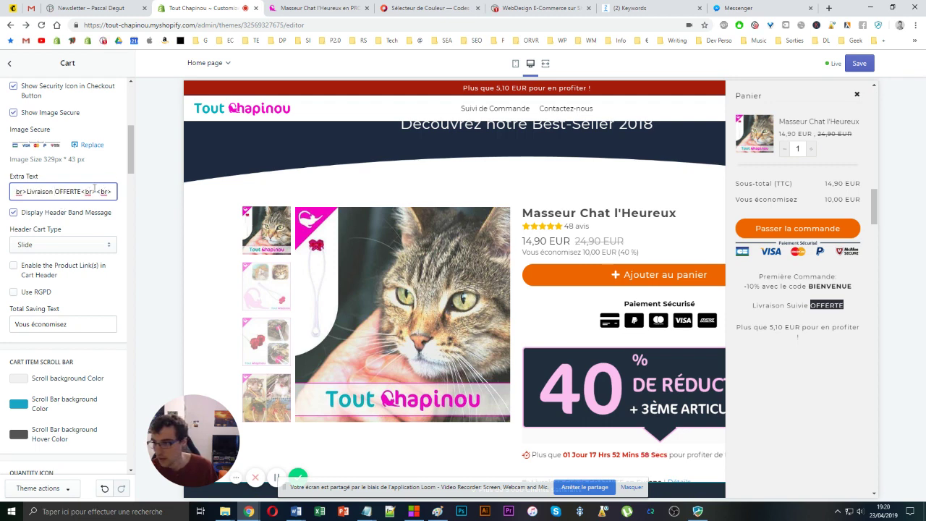
pyautogui.hotkey('ctrl', 'Right')
pyautogui.write('0')
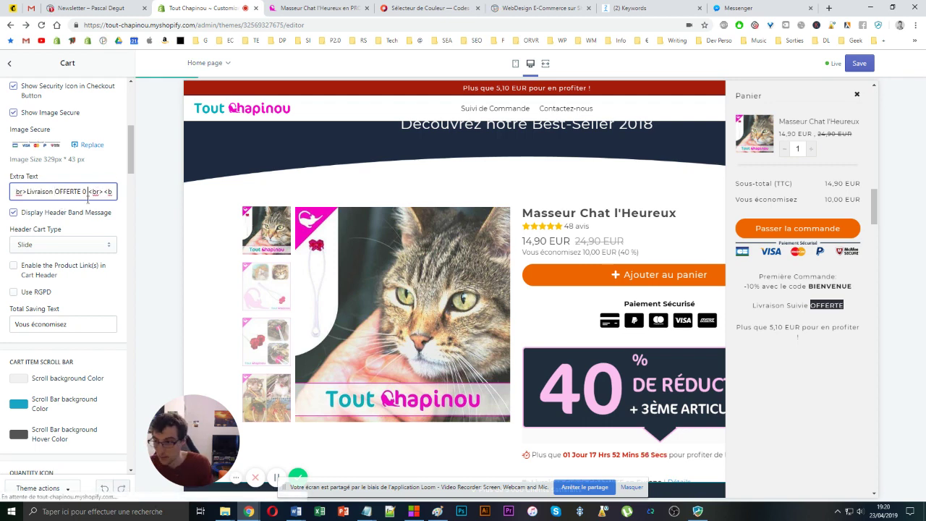
pyautogui.write(' parti')
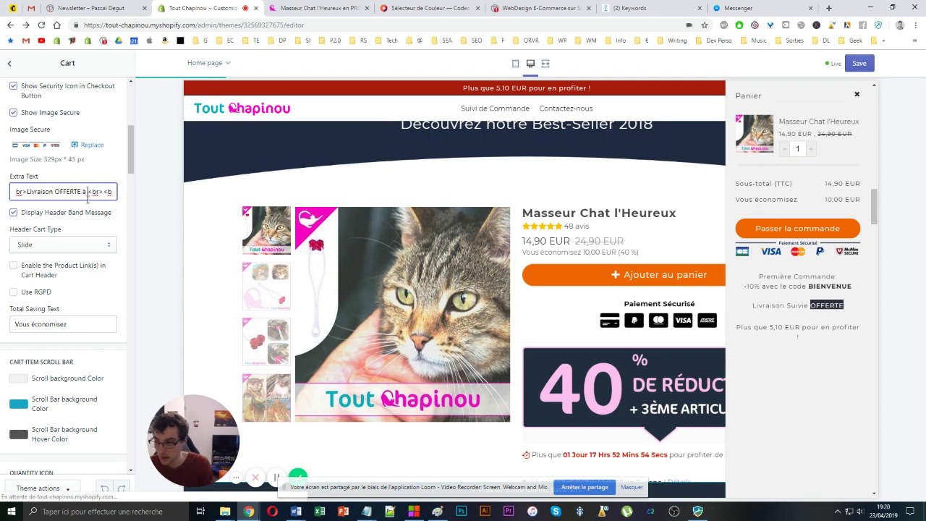
pyautogui.write('r de ')
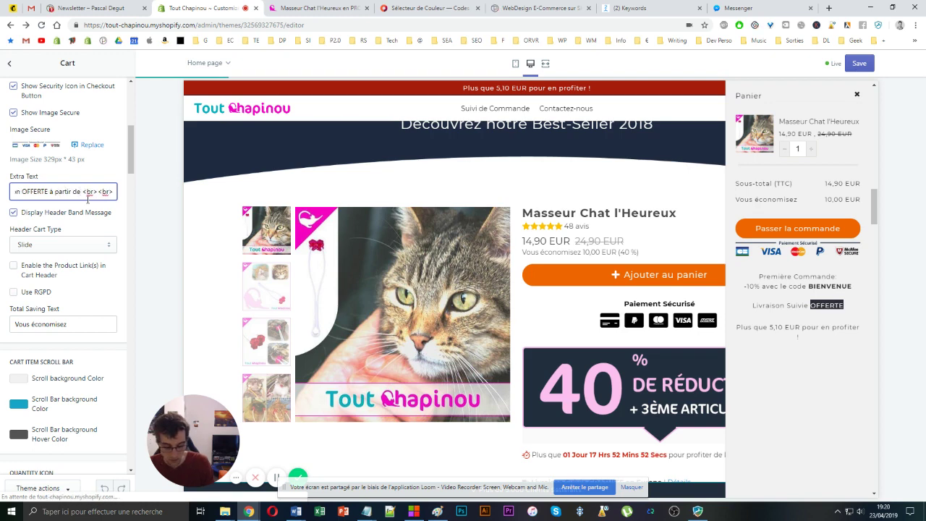
pyautogui.write('20 EUR')
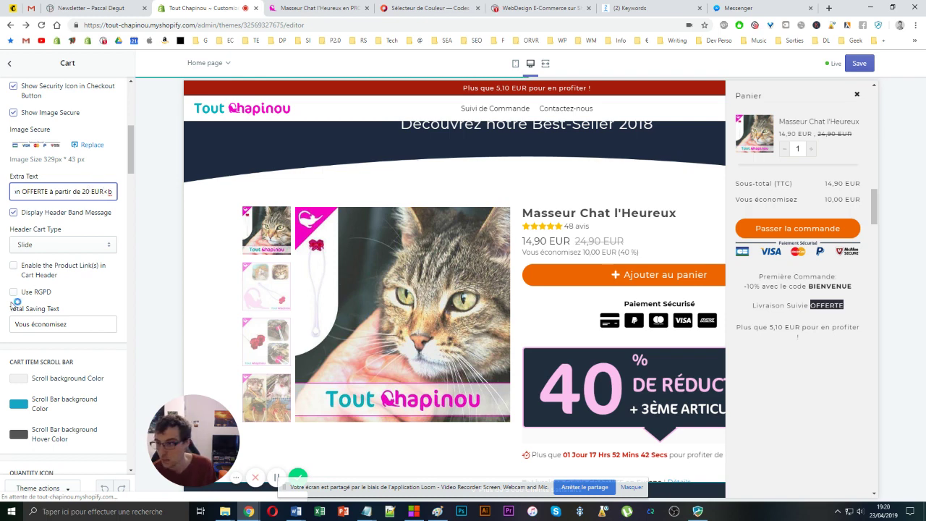
pyautogui.click(13, 212)
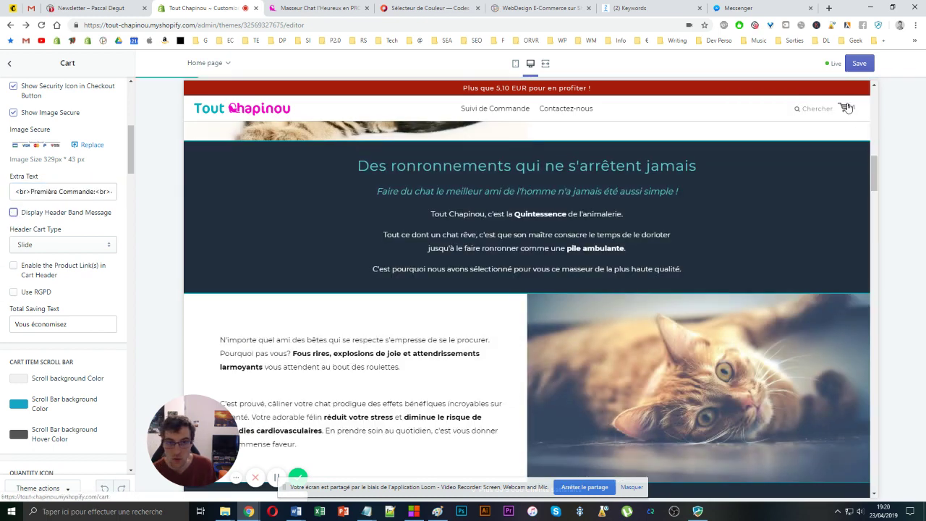
pyautogui.click(844, 107)
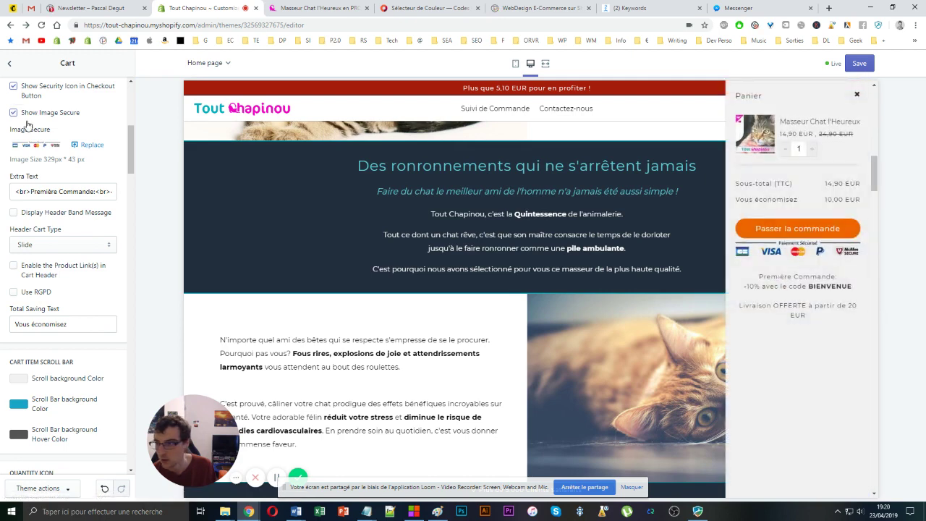
# - Insert <br> before '20 EUR' in the Extra Text and check the line break in the cart drawer
pyautogui.tripleClick(53, 191)
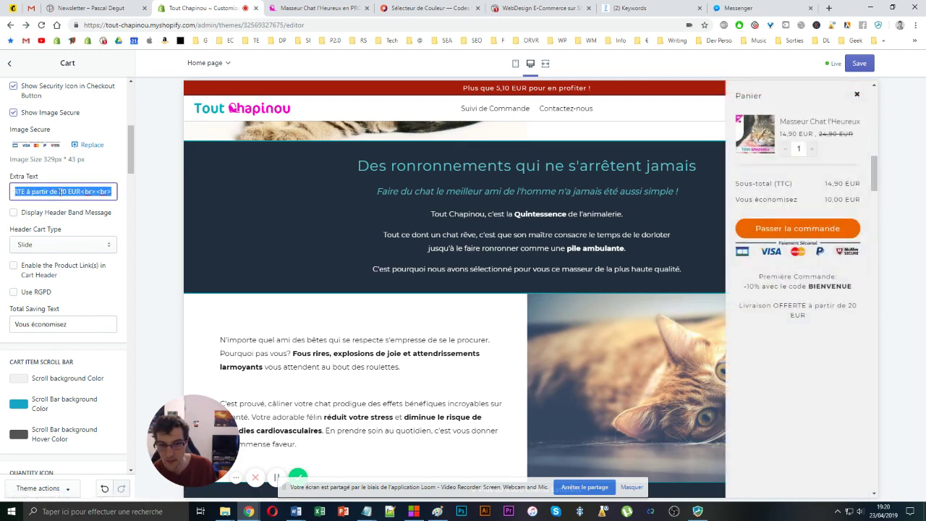
pyautogui.click(61, 191)
pyautogui.write('<be')
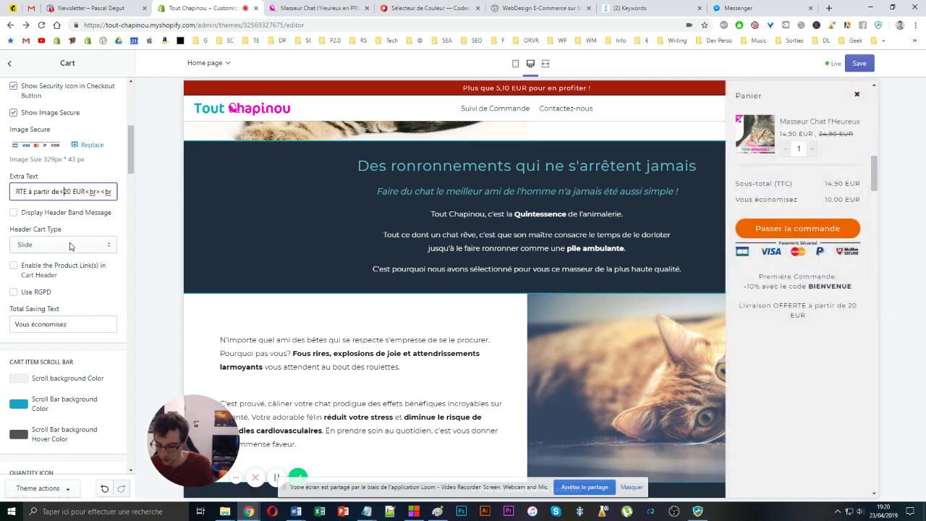
pyautogui.press('BackSpace')
pyautogui.write('r>')
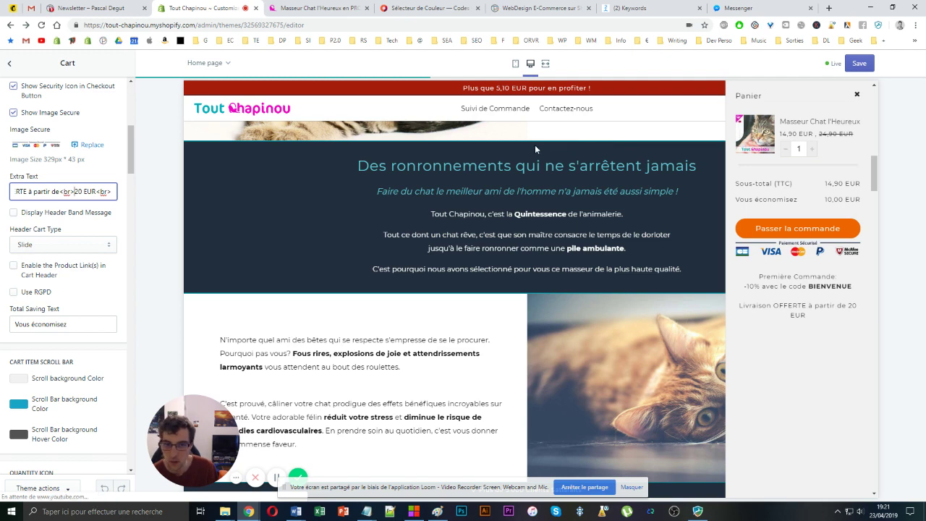
pyautogui.click(843, 108)
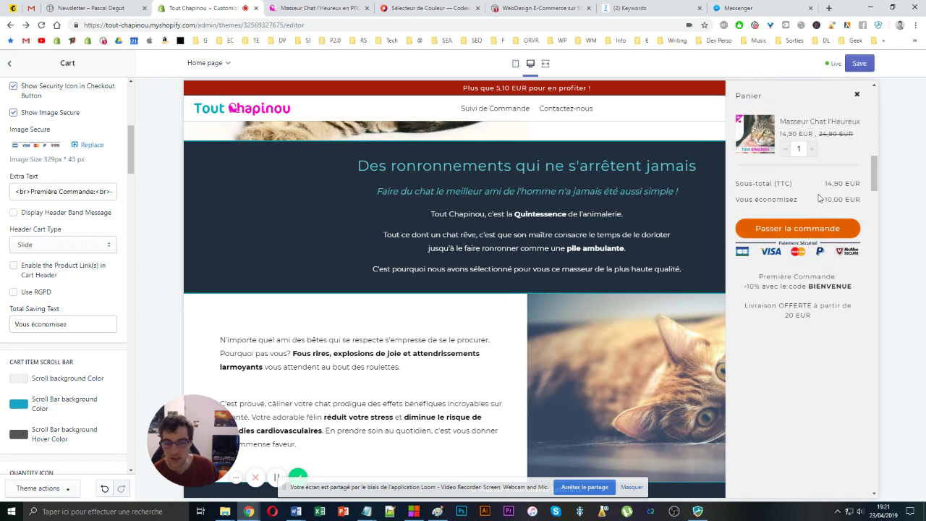
pyautogui.scroll(-2, 769, 190)
pyautogui.scroll(5, 763, 130)
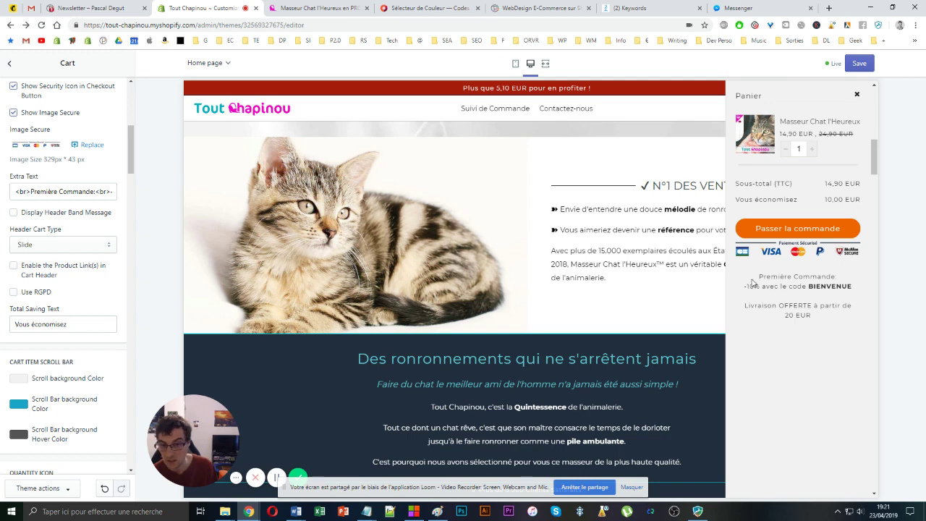
pyautogui.moveTo(752, 282); pyautogui.dragTo(860, 289)
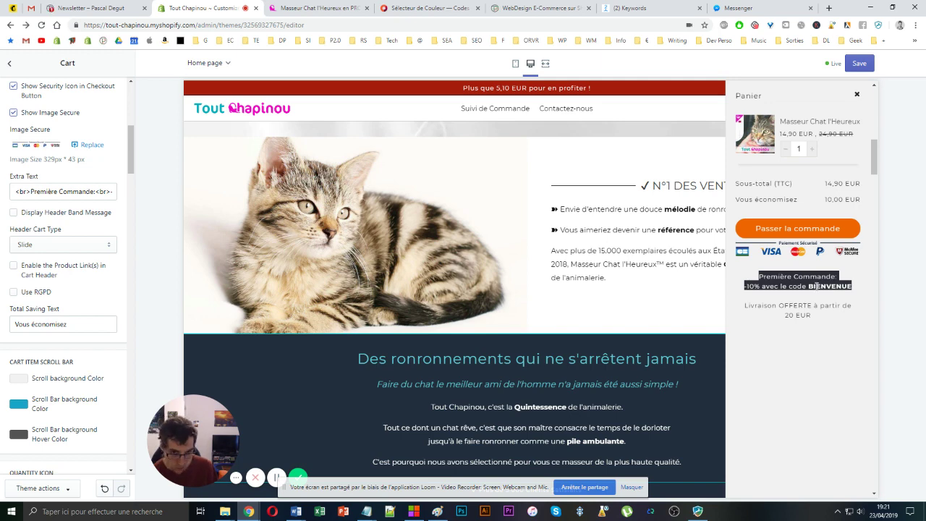
pyautogui.click(751, 273)
pyautogui.moveTo(750, 270); pyautogui.dragTo(751, 249)
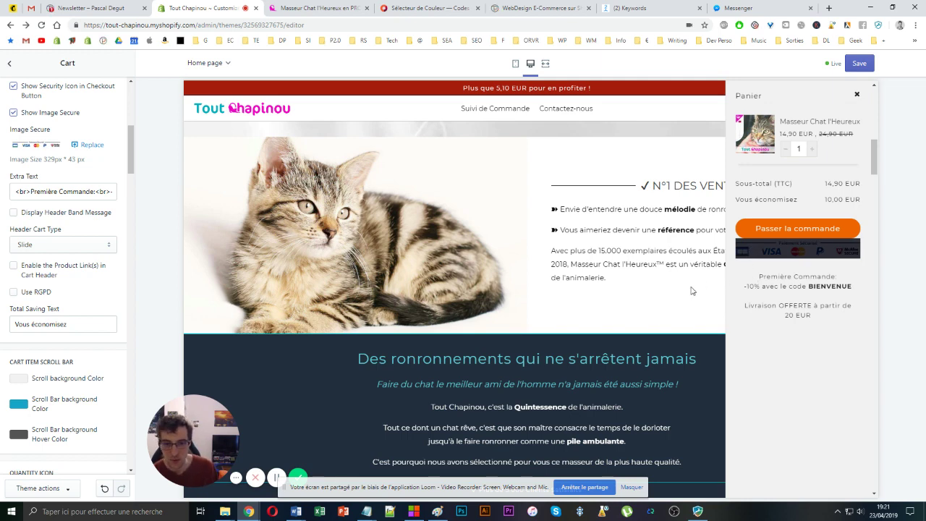
pyautogui.click(759, 270)
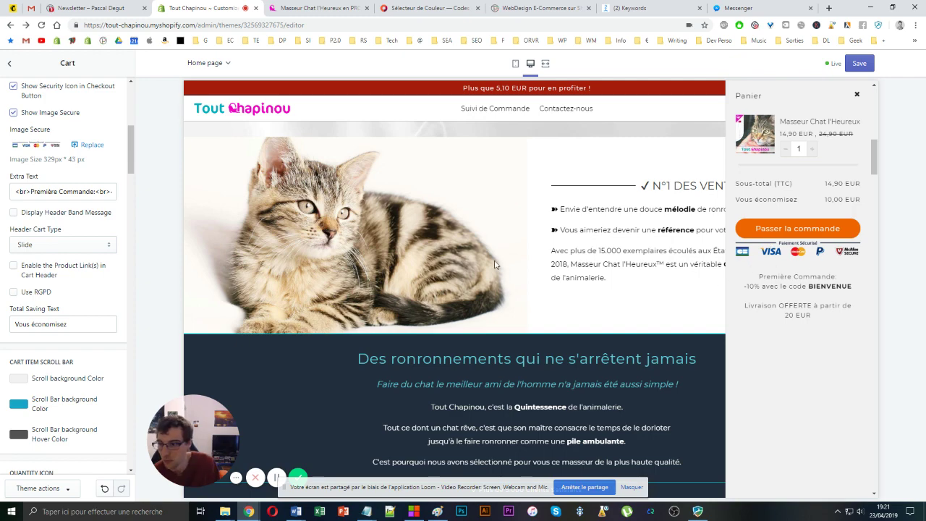
pyautogui.scroll(-8, 495, 265)
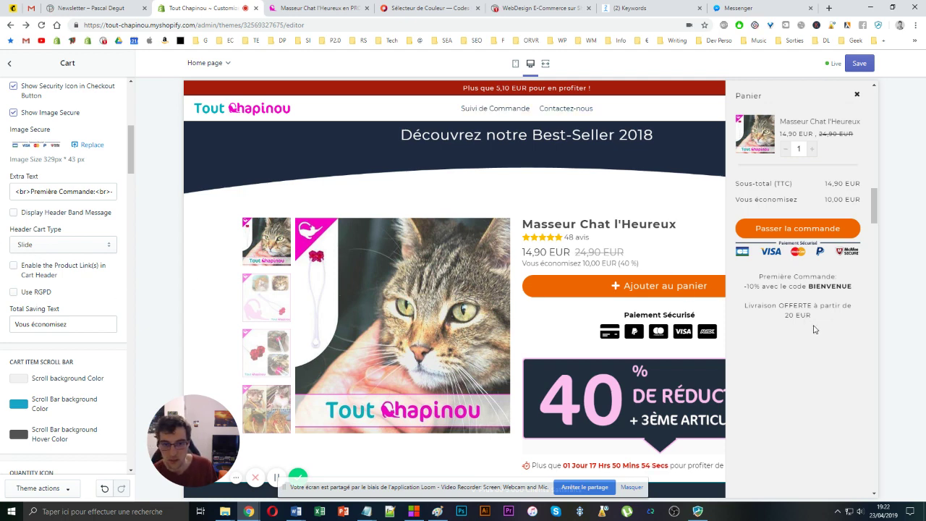
pyautogui.moveTo(816, 327); pyautogui.dragTo(741, 282)
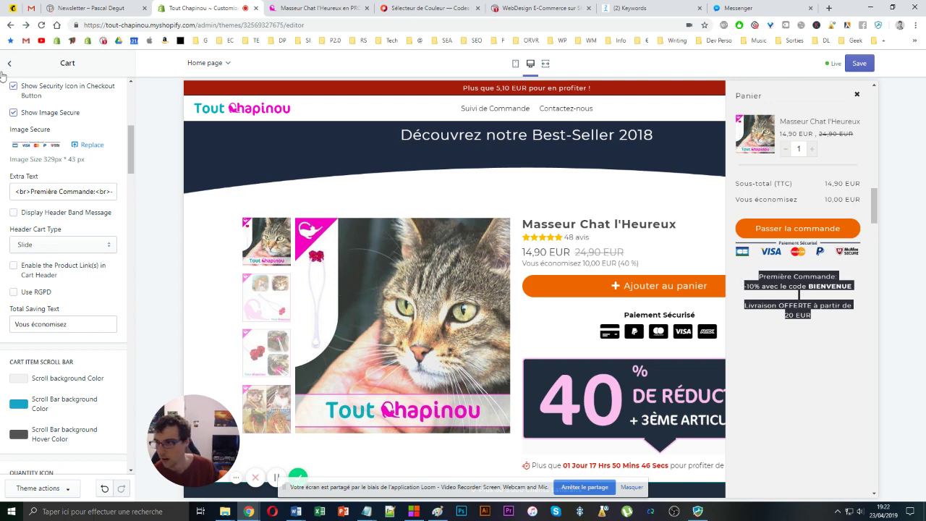
# - In General settings' Custom CSS, delete the existing cart price font-size rule
pyautogui.click(11, 66)
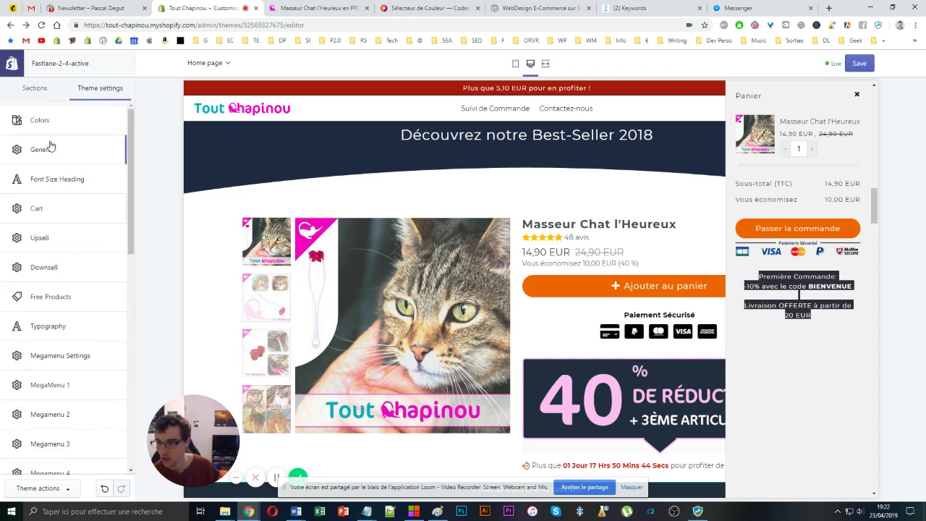
pyautogui.click(50, 148)
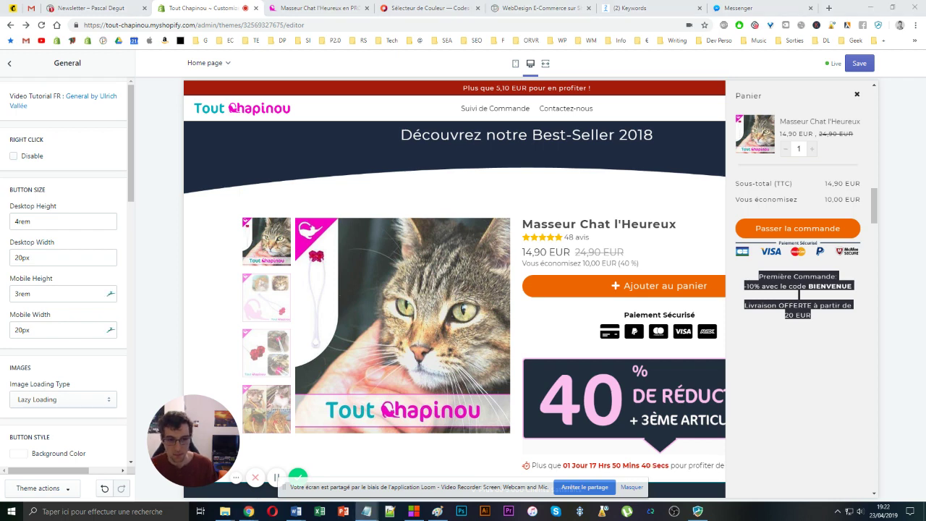
pyautogui.scroll(-10, 49, 299)
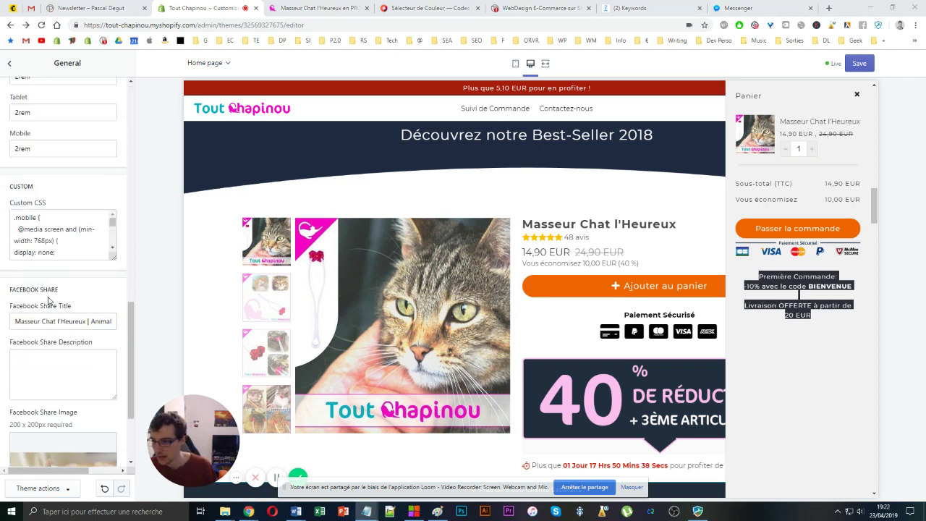
pyautogui.click(55, 248)
pyautogui.hotkey('ctrl', 'f')
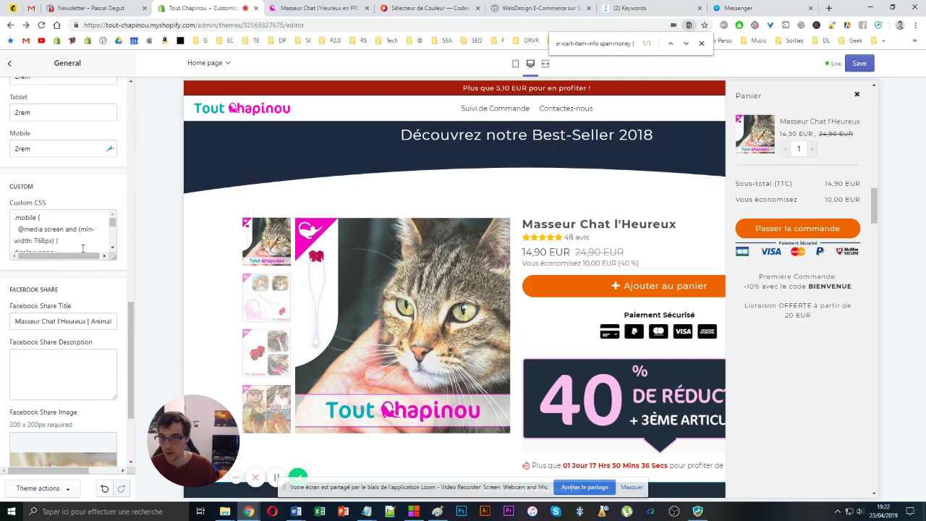
pyautogui.press('BackSpace')
pyautogui.press('BackSpace')
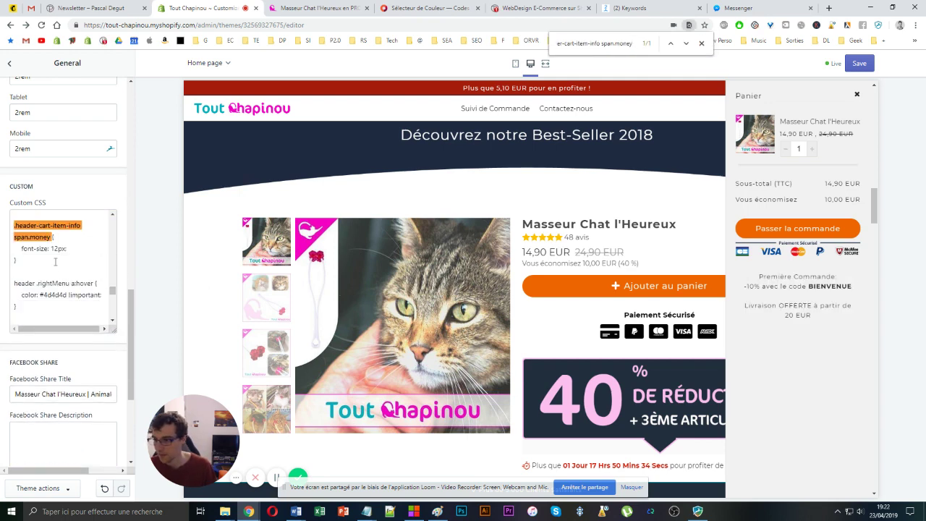
pyautogui.keyDown('shift'); pyautogui.click(55, 262); pyautogui.keyUp('shift')
pyautogui.hotkey('ctrl', 'c')
pyautogui.press('BackSpace')
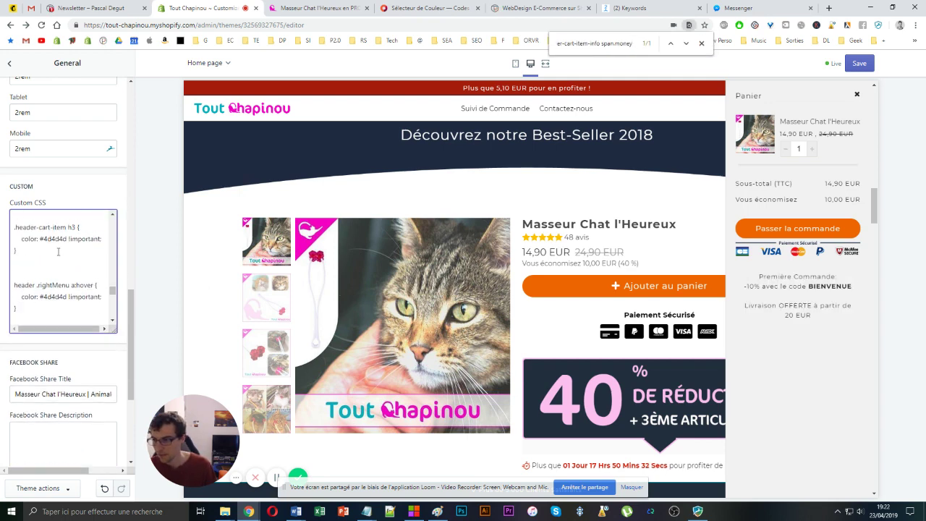
pyautogui.press('BackSpace')
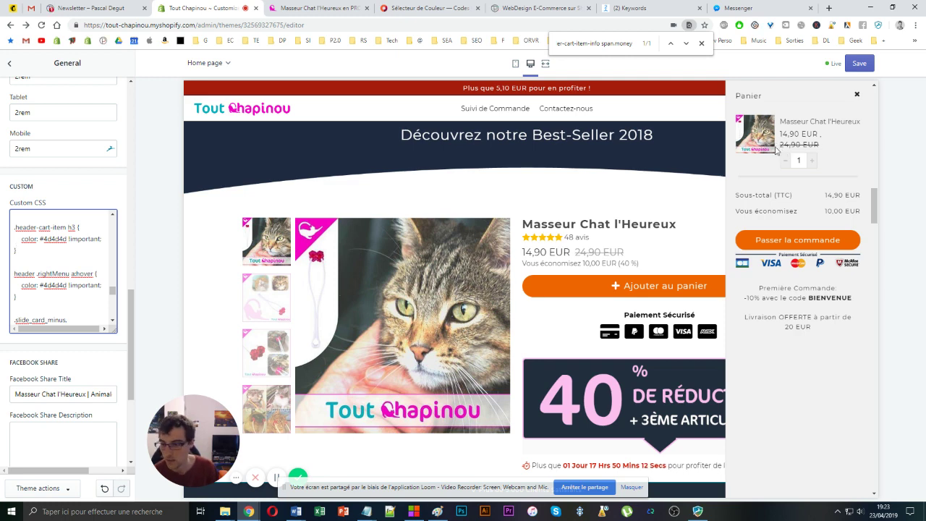
# - Compare the cart item price size against the subtotal in the preview drawer
pyautogui.moveTo(800, 134); pyautogui.dragTo(782, 134)
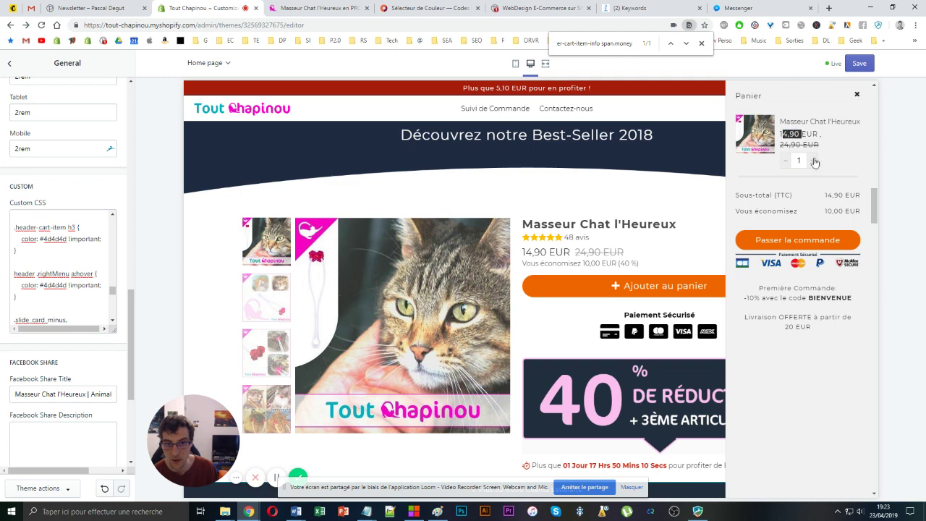
pyautogui.moveTo(827, 195); pyautogui.dragTo(838, 194)
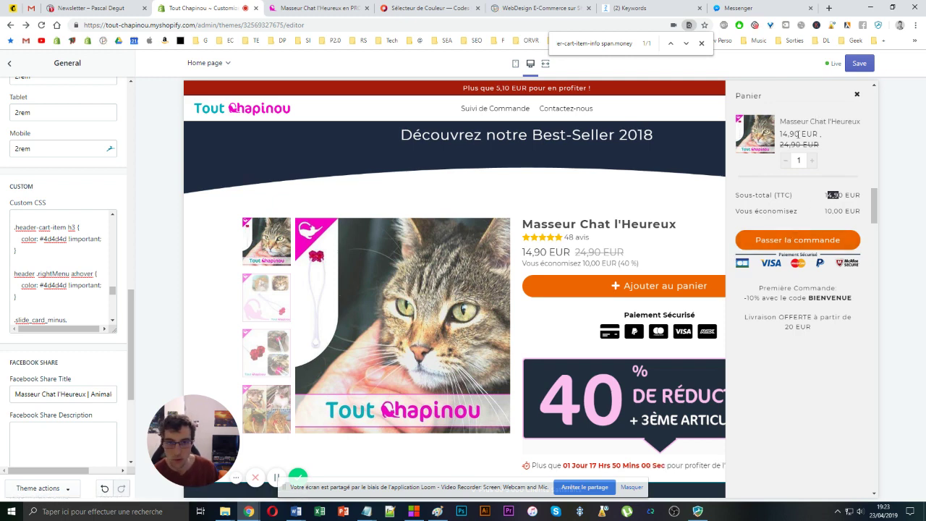
pyautogui.moveTo(779, 134); pyautogui.dragTo(814, 135)
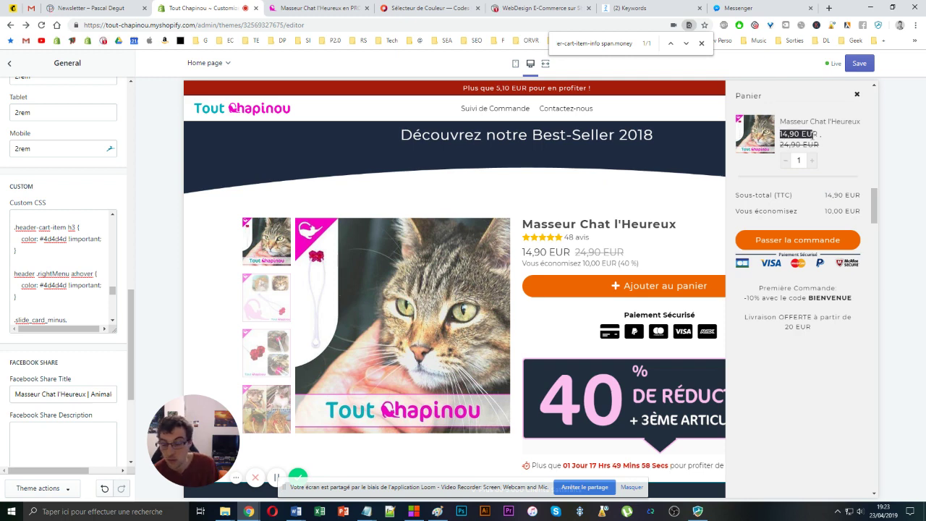
pyautogui.moveTo(823, 195); pyautogui.dragTo(851, 195)
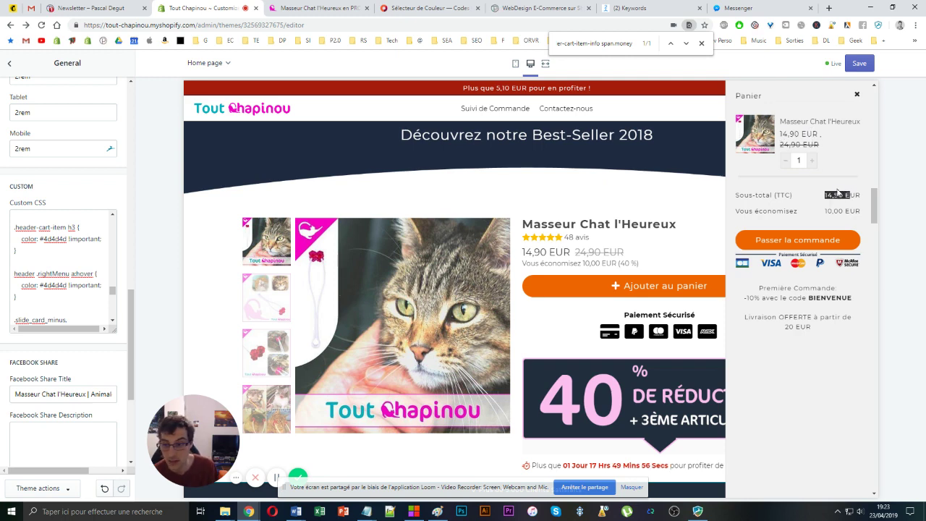
pyautogui.doubleClick(829, 195)
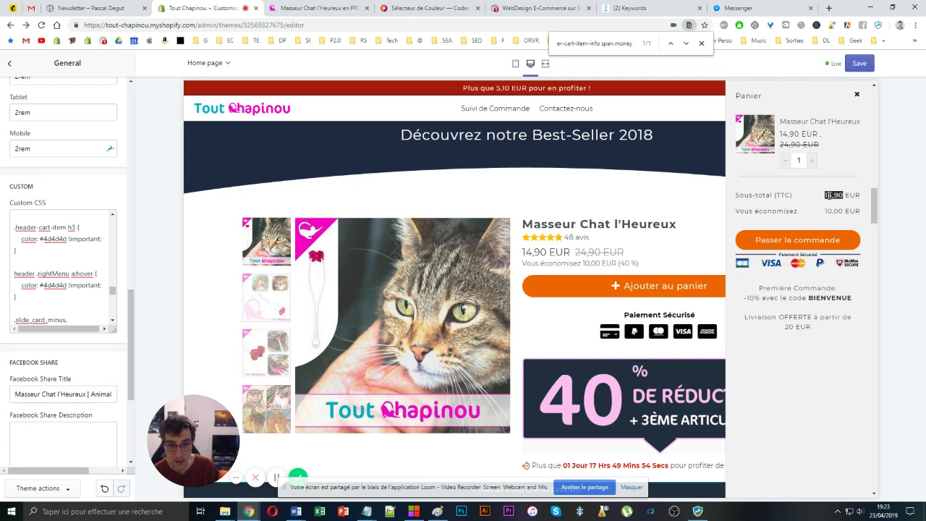
pyautogui.doubleClick(802, 134)
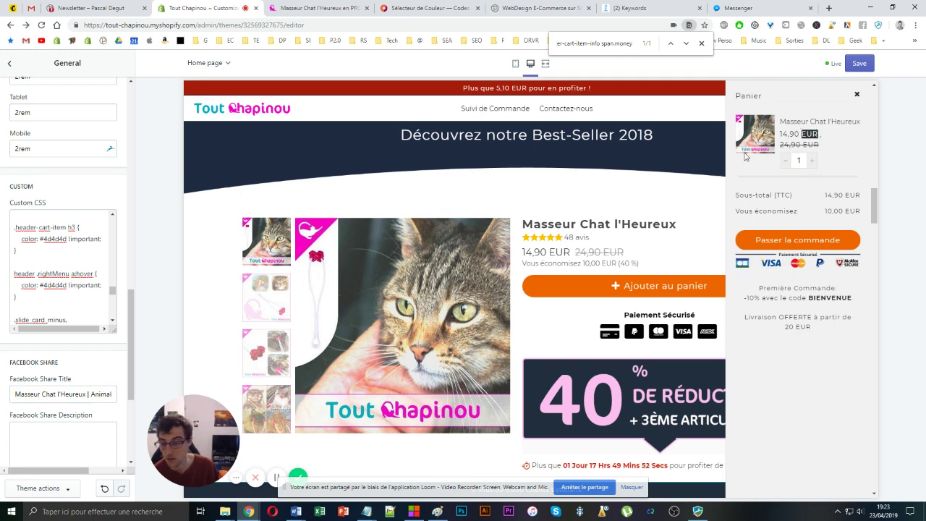
# - Paste '.header-cart-item-info span.money { font-size: 12px; }' into Custom CSS and open developer tools
pyautogui.click(42, 304)
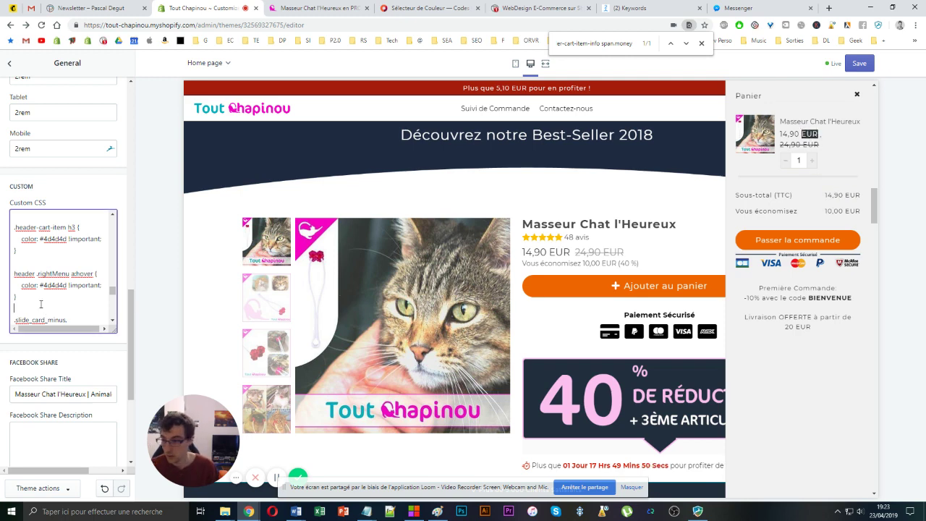
pyautogui.scroll(-2, 42, 303)
pyautogui.hotkey('ctrl', 'v')
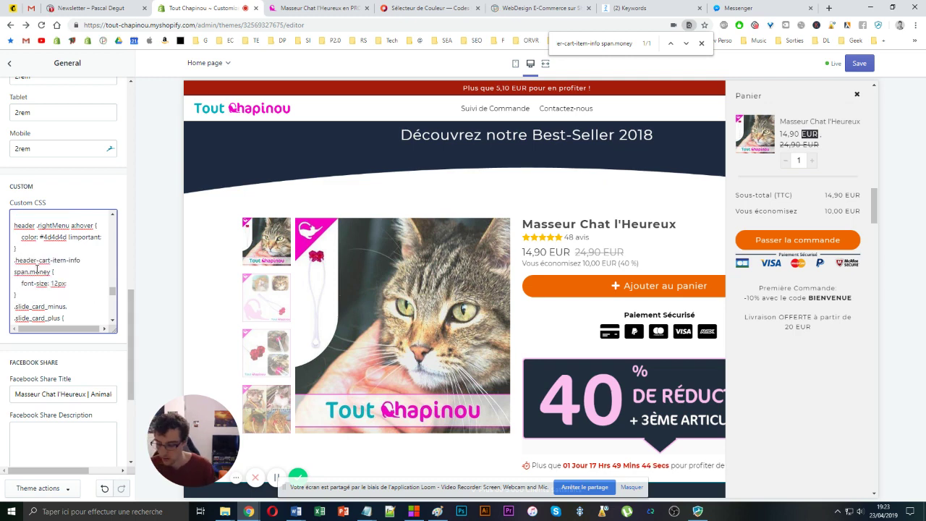
pyautogui.hotkey('ctrl', 'z')
pyautogui.hotkey('ctrl', 'z')
pyautogui.scroll(1, 38, 268)
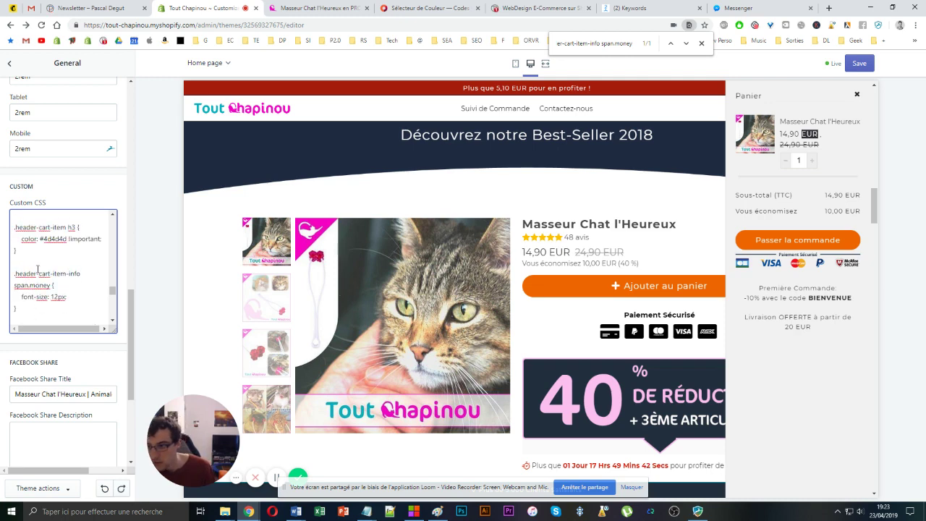
pyautogui.moveTo(20, 309); pyautogui.dragTo(4, 269)
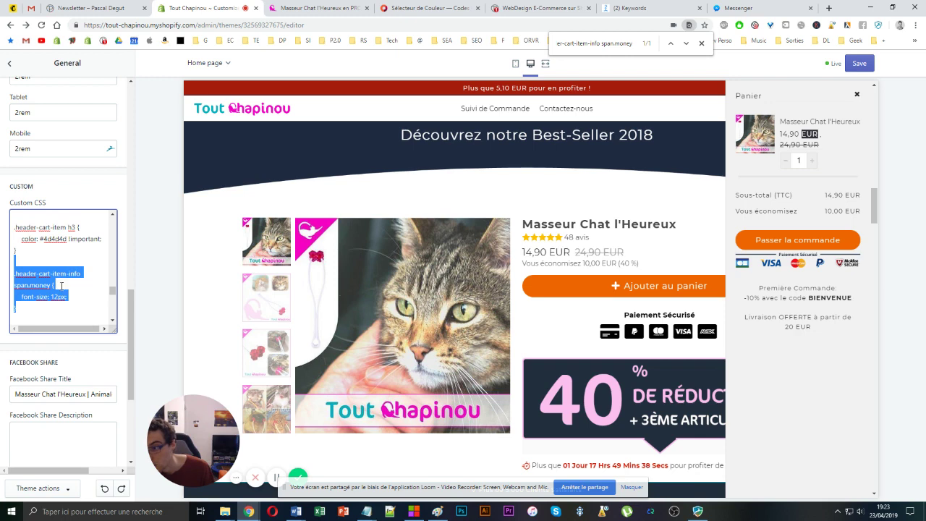
pyautogui.moveTo(64, 285); pyautogui.dragTo(2, 274)
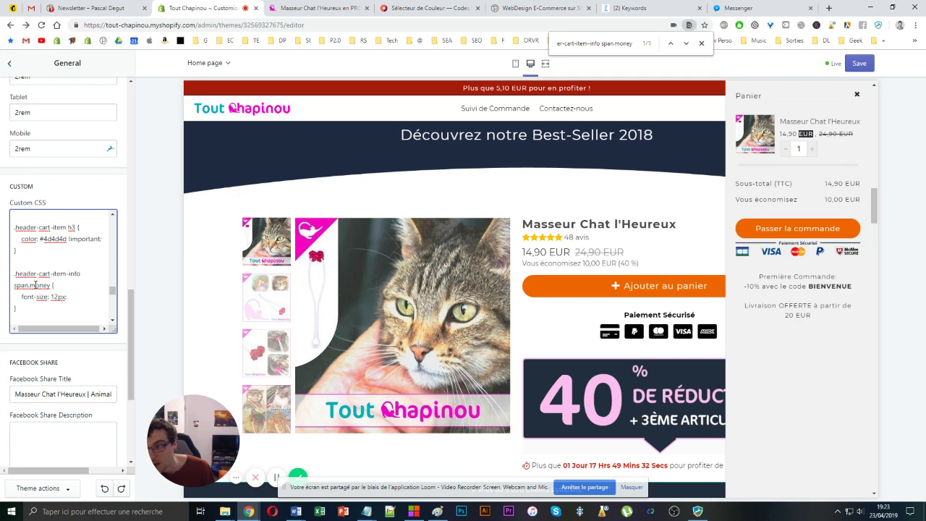
pyautogui.doubleClick(42, 284)
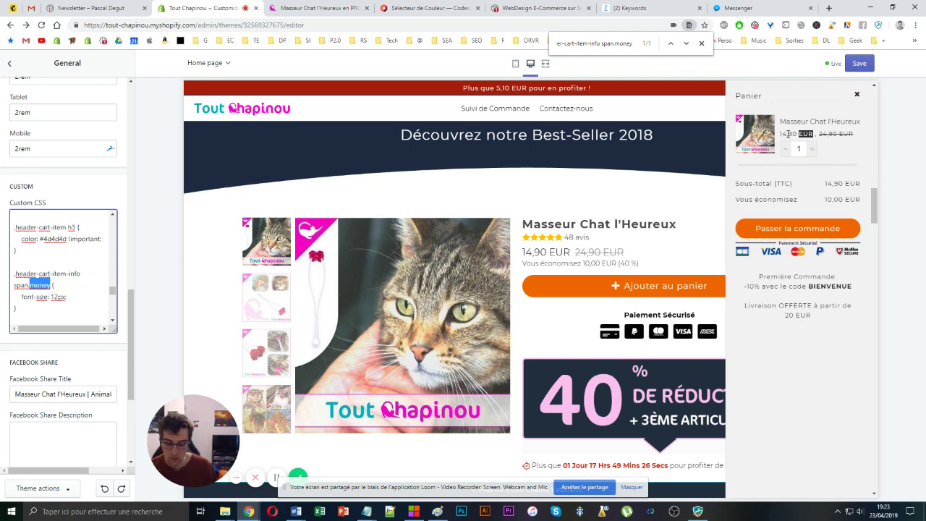
pyautogui.hotkey('ctrl', 'shift', 'i')
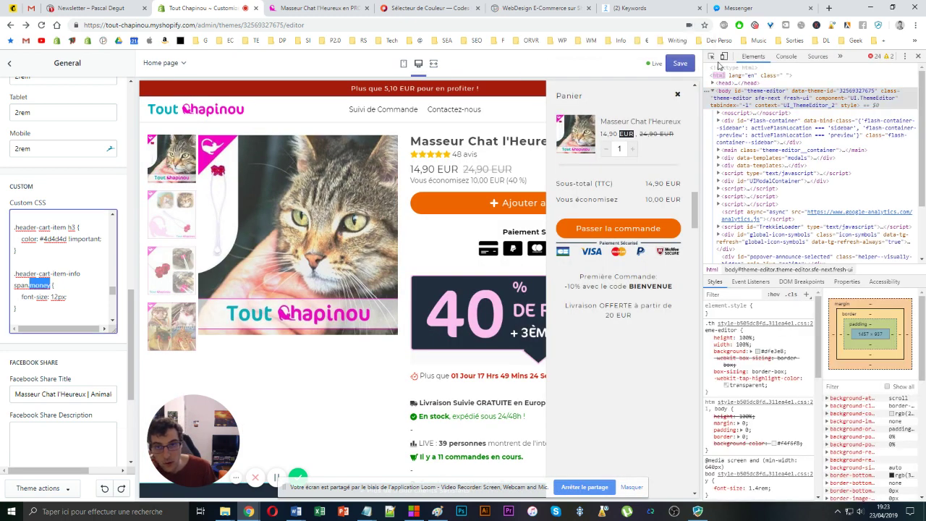
# - Inspect the cart price's span.money element to confirm the 12px font-size rule, then close DevTools
pyautogui.click(711, 56)
pyautogui.click(607, 140)
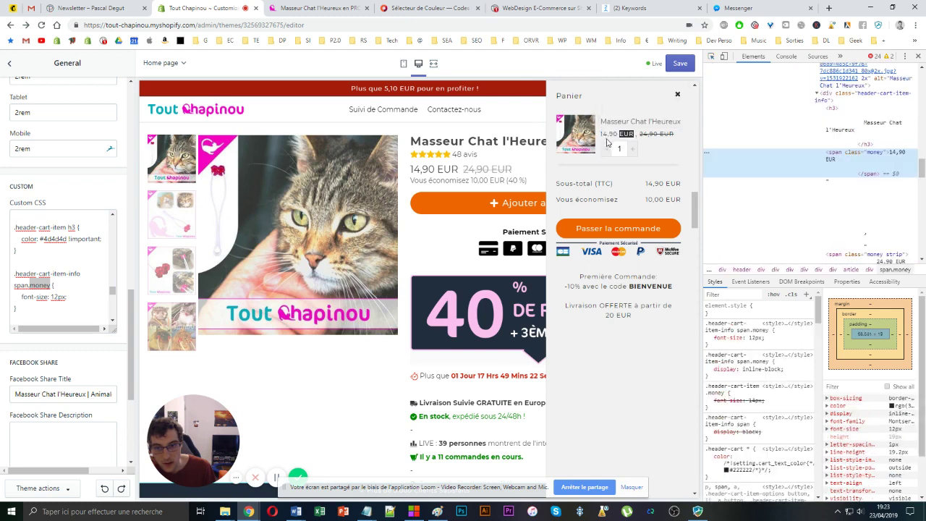
pyautogui.click(721, 323)
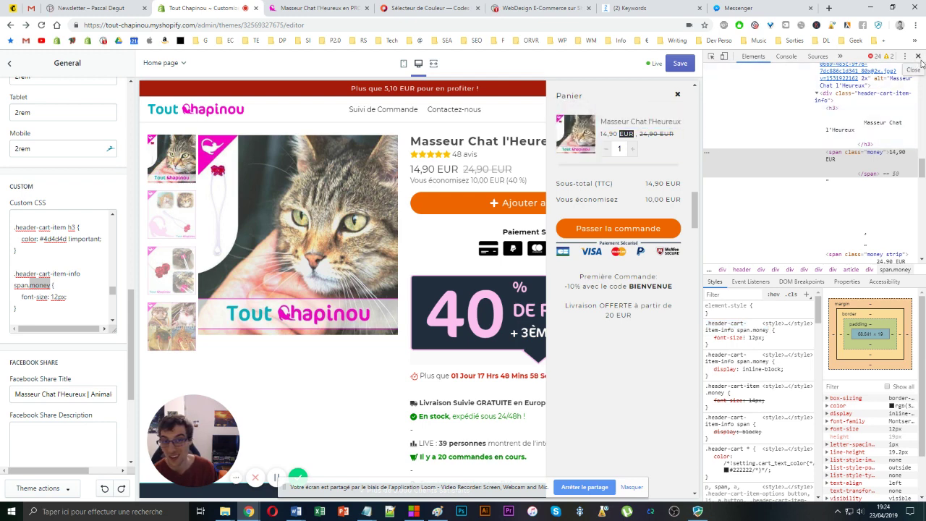
pyautogui.click(919, 58)
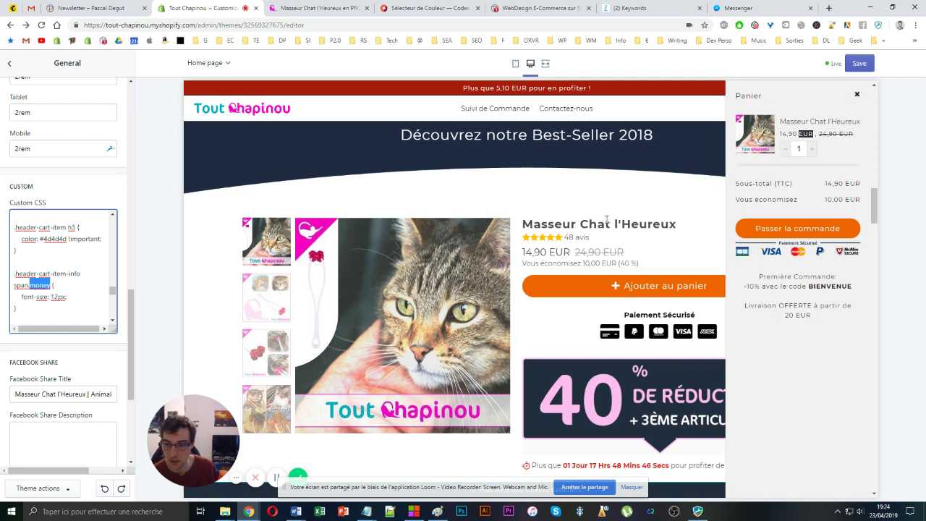
pyautogui.scroll(-3, 497, 277)
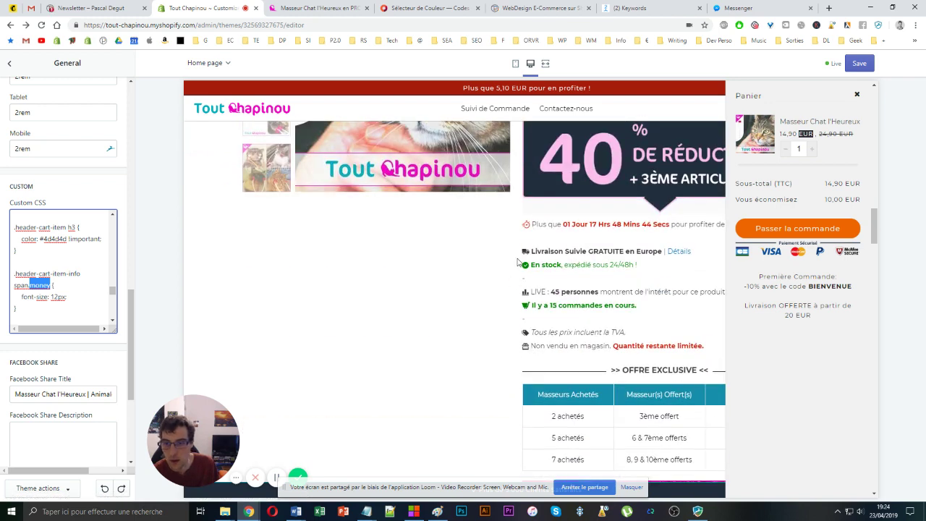
pyautogui.moveTo(533, 223); pyautogui.dragTo(669, 221)
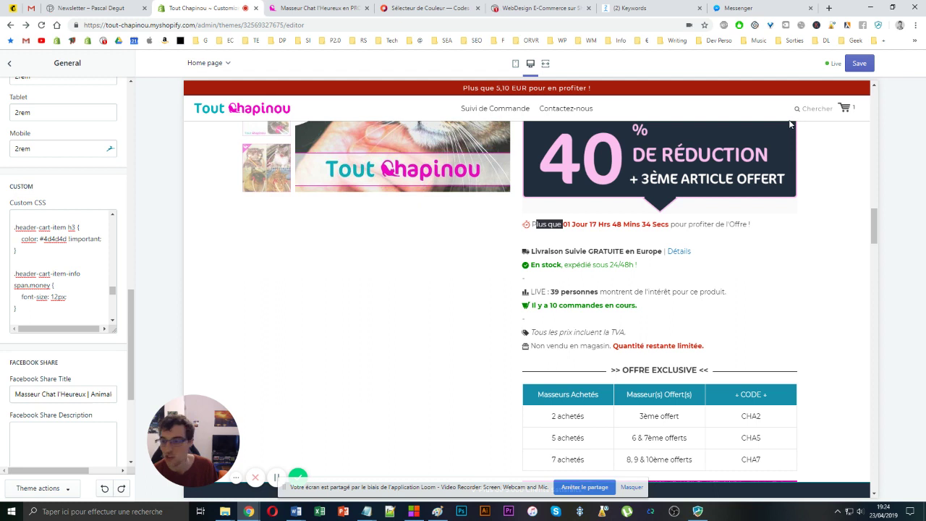
pyautogui.click(843, 108)
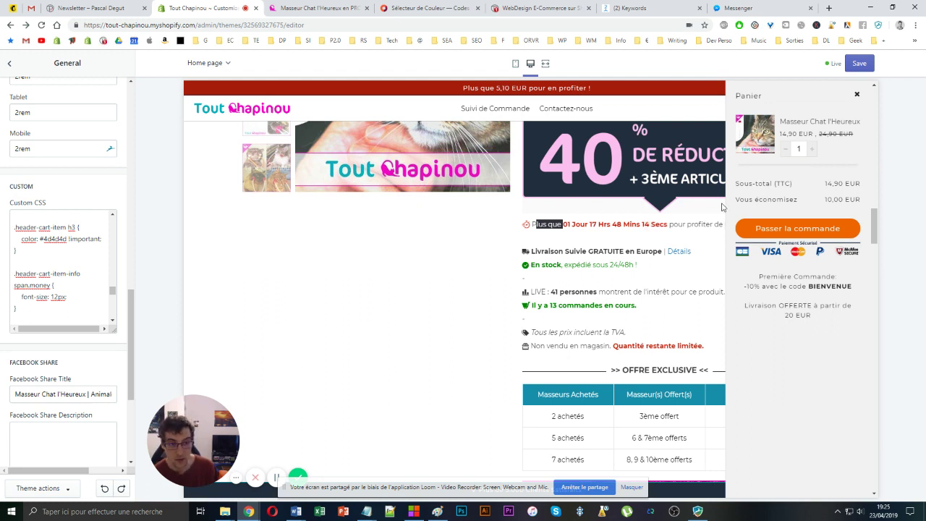
pyautogui.scroll(5, 33, 195)
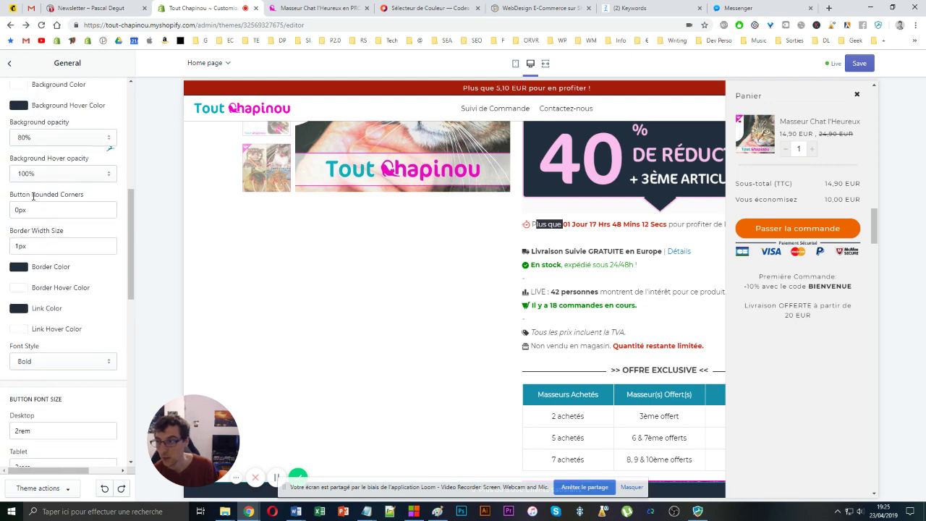
pyautogui.scroll(4, 34, 195)
# - Open the Cart theme settings and review the drawer's promo and free delivery text
pyautogui.click(9, 64)
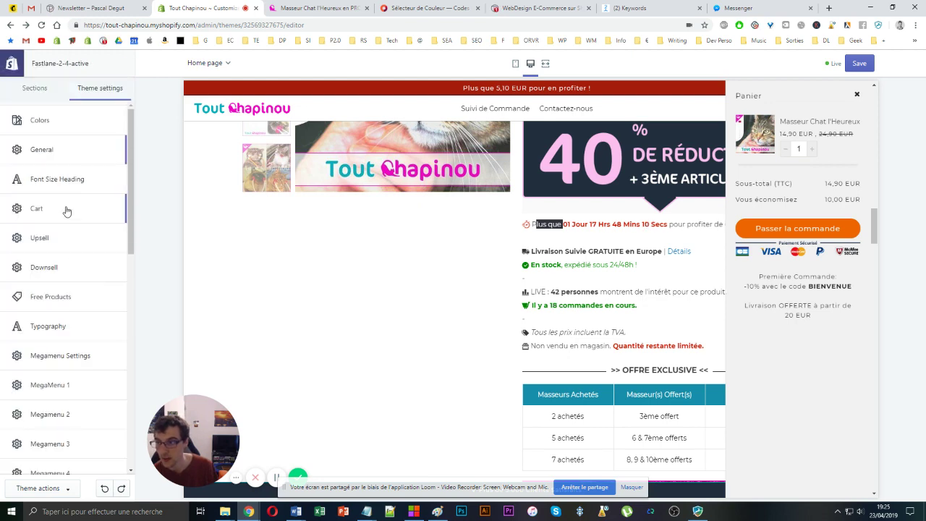
pyautogui.click(67, 211)
pyautogui.moveTo(746, 279); pyautogui.dragTo(822, 326)
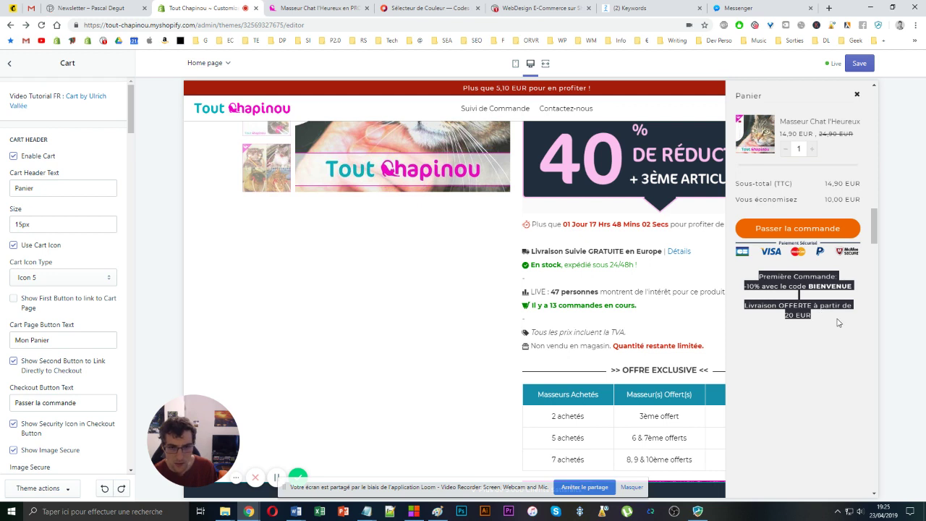
pyautogui.moveTo(839, 321); pyautogui.dragTo(743, 305)
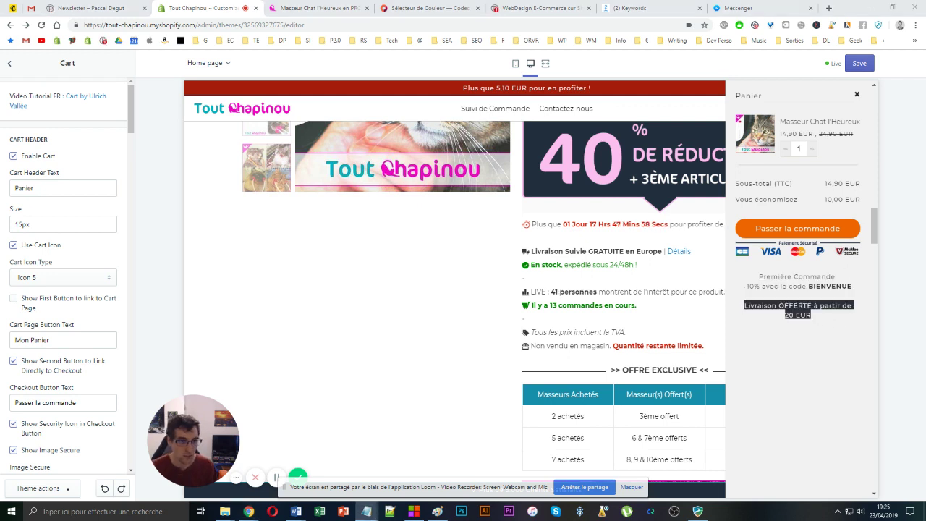
pyautogui.scroll(-3, 43, 253)
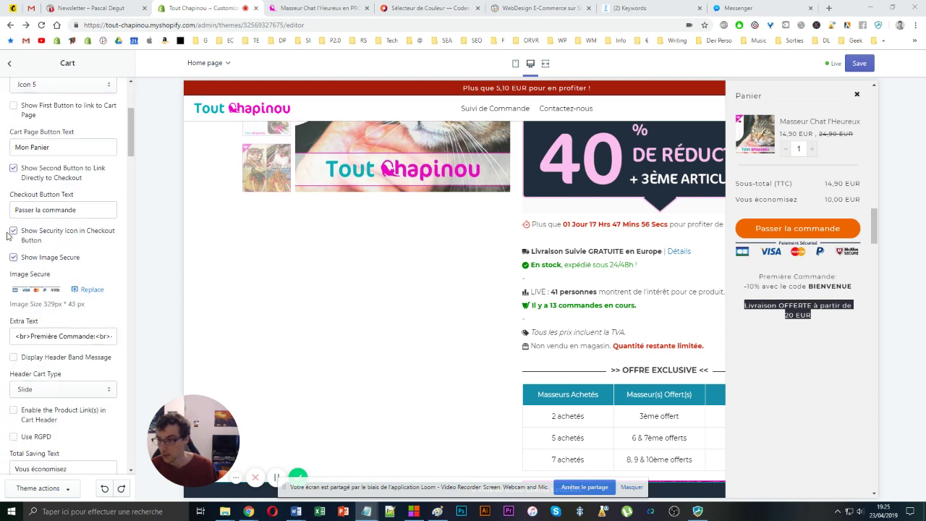
# - Paste the Contacter le Call Center link into Extra Text and follow it from the cart drawer
pyautogui.click(34, 338)
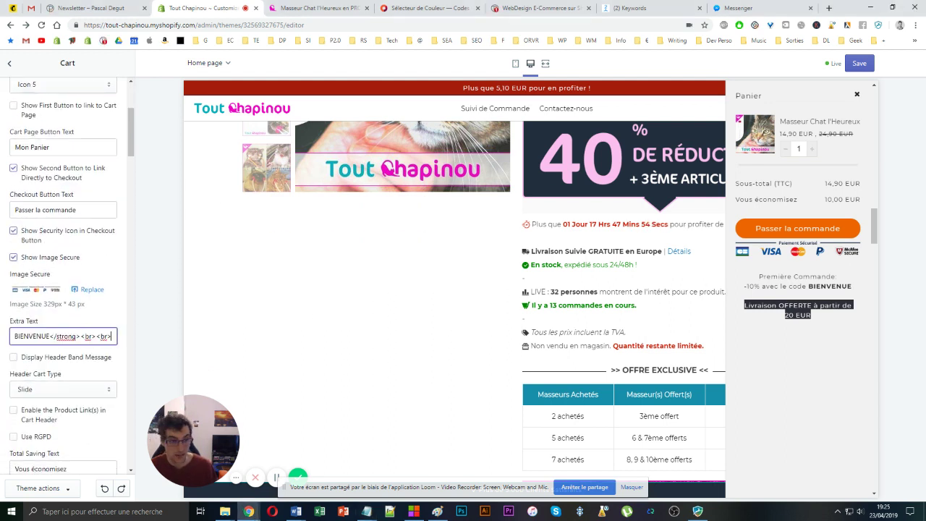
pyautogui.hotkey('ctrl', 'v')
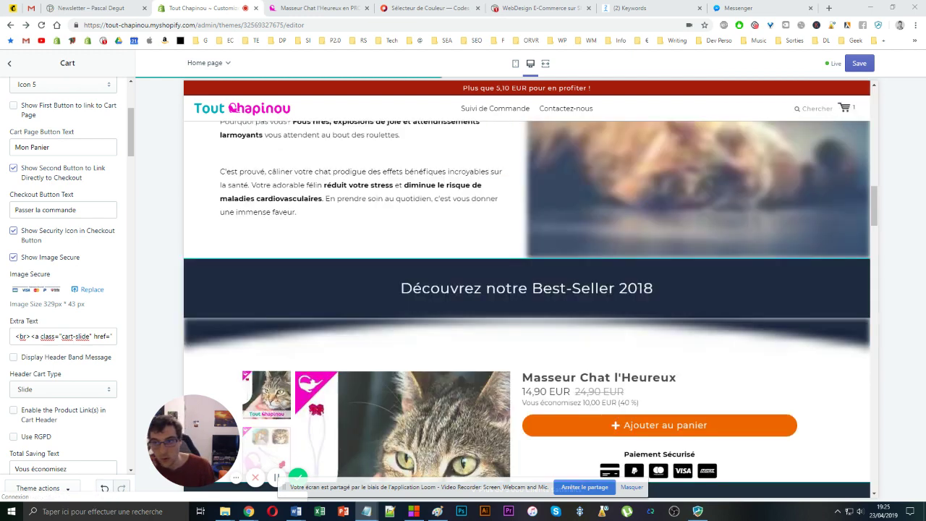
pyautogui.click(844, 108)
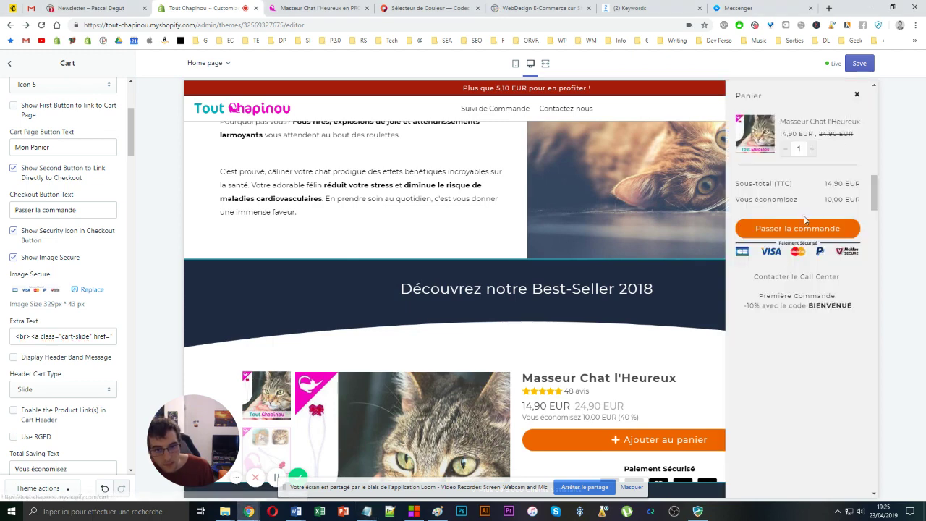
pyautogui.click(785, 277)
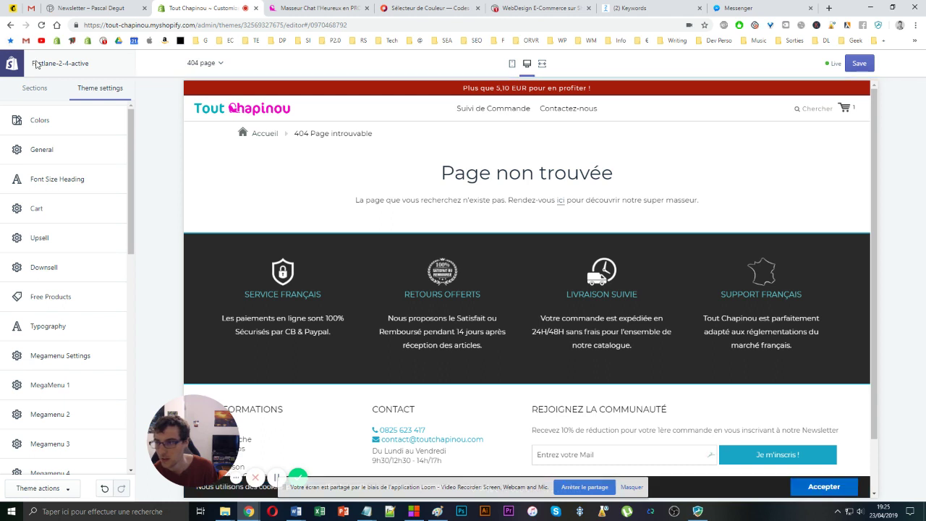
# - Navigate the preview home and back until the cart drawer opens showing the Contacter le Call Center link
pyautogui.click(204, 106)
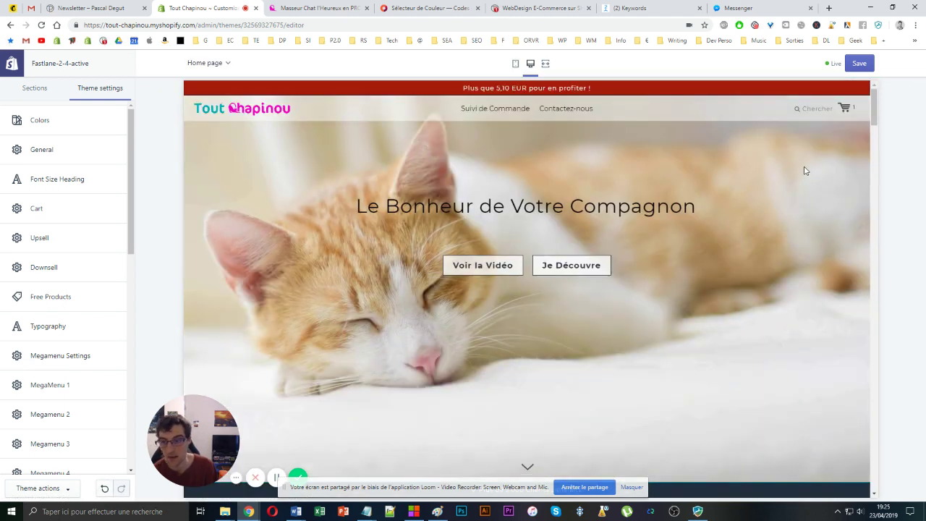
pyautogui.click(843, 109)
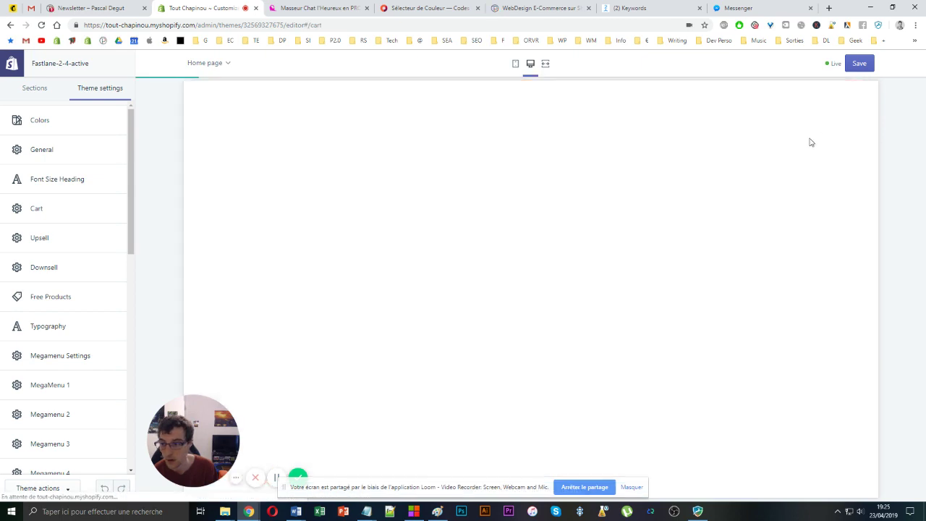
pyautogui.click(247, 108)
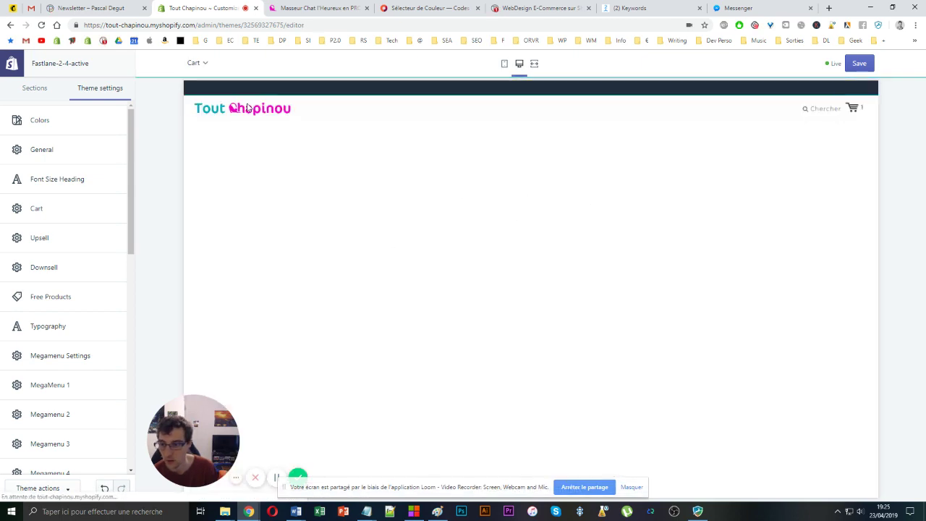
pyautogui.click(844, 109)
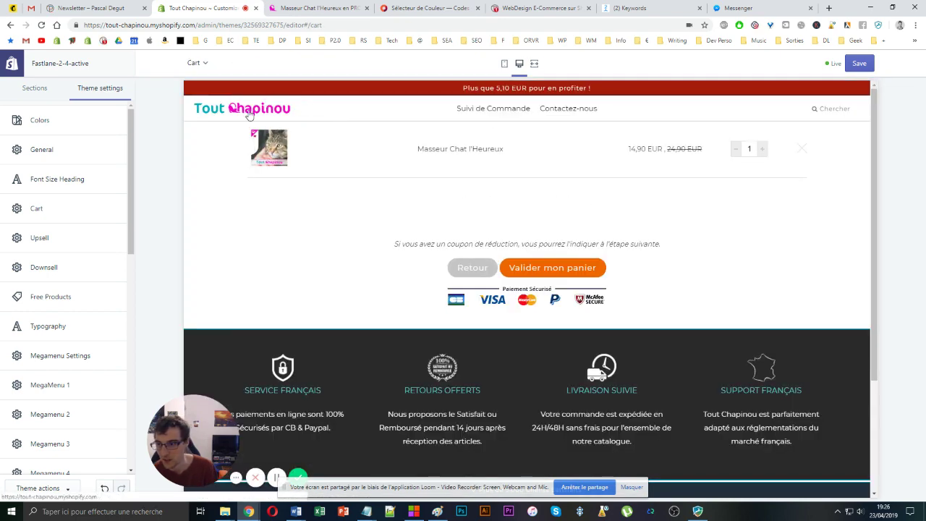
pyautogui.click(249, 110)
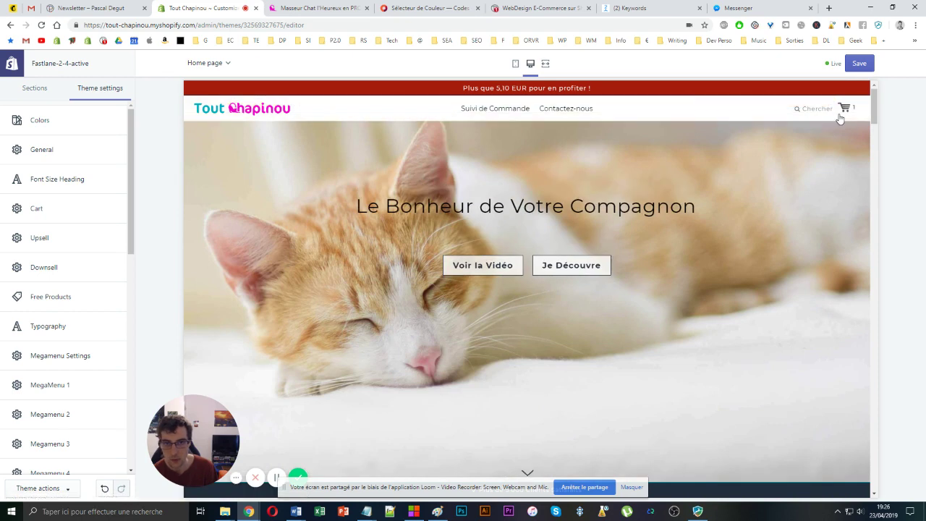
pyautogui.click(842, 110)
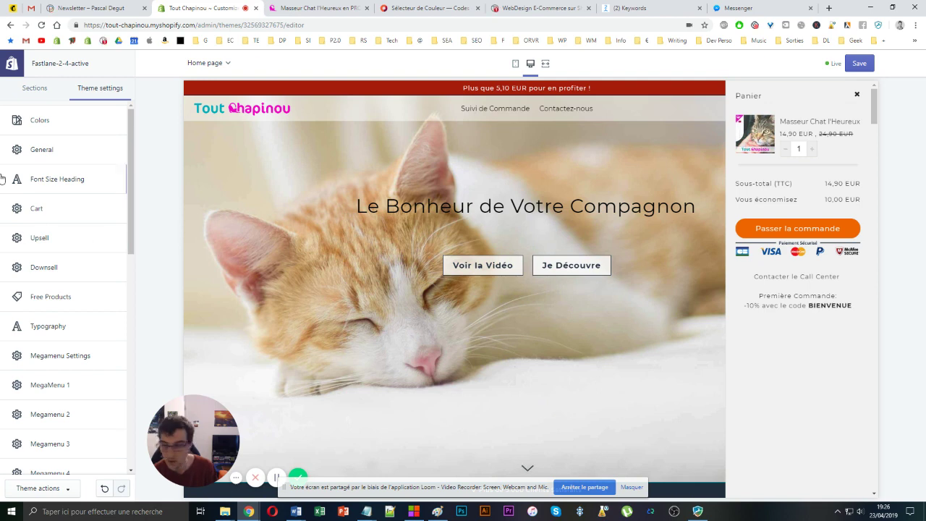
# - Paste a hover rule into General's Custom CSS right after the price rule
pyautogui.click(51, 159)
pyautogui.scroll(-15, 39, 221)
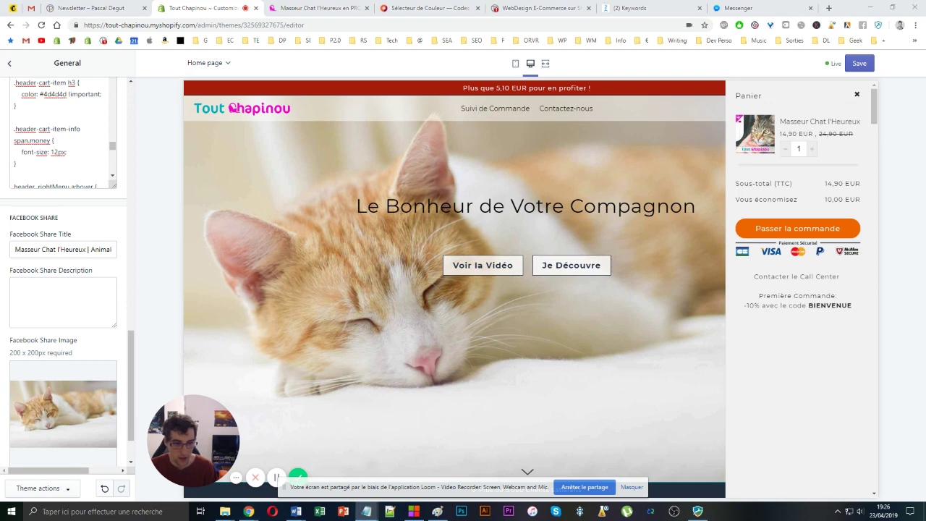
pyautogui.click(63, 153)
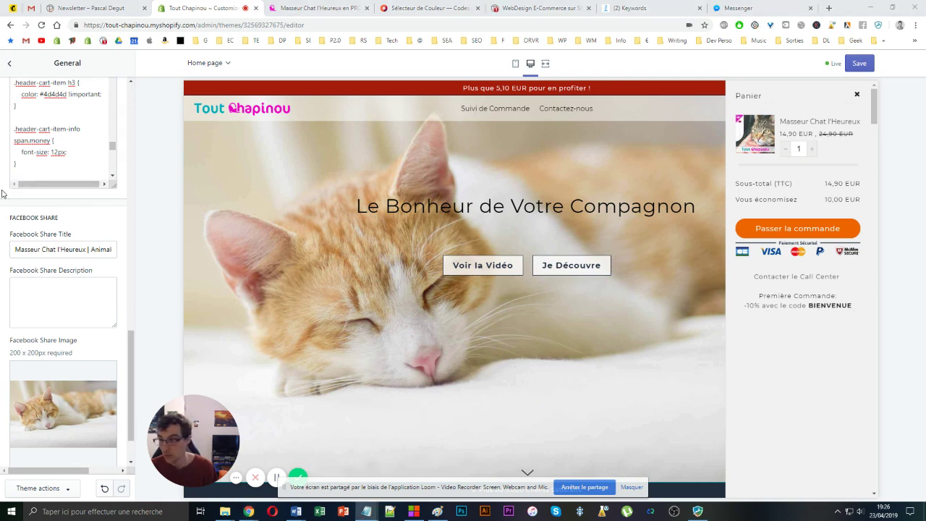
pyautogui.click(48, 168)
pyautogui.write('header .rightMenu a:hover {   color: #4d4d4d !important; }')
pyautogui.hotkey('ctrl', 'z')
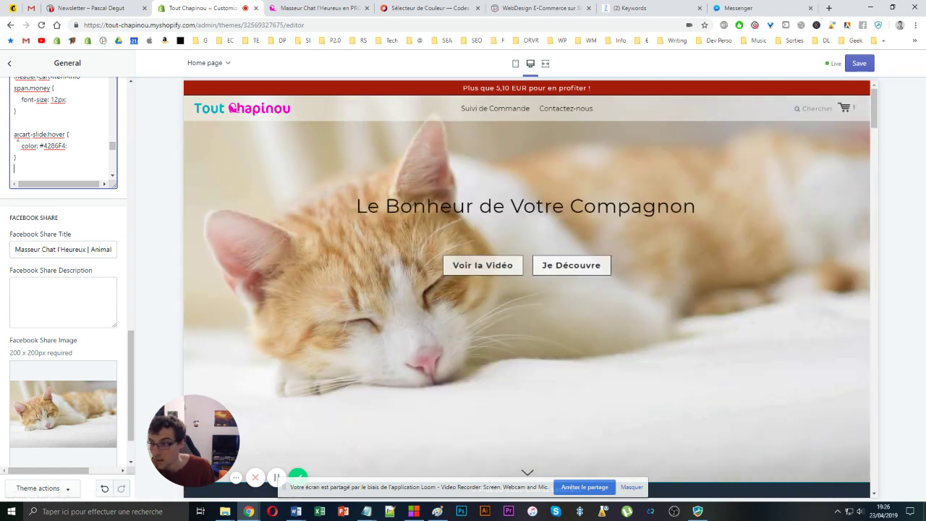
# - Finish it as a.cart-slide:hover { color: #4286F4; } and save the theme
pyautogui.moveTo(46, 135); pyautogui.dragTo(29, 145)
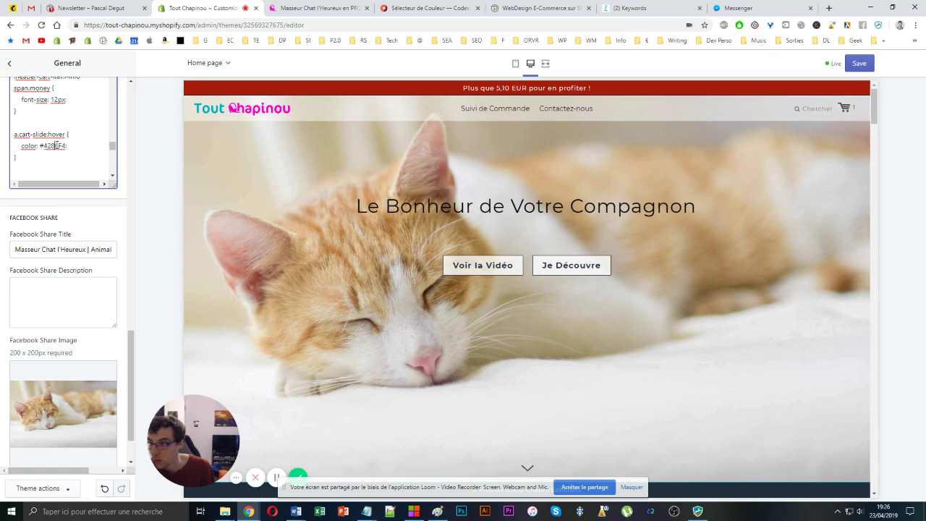
pyautogui.doubleClick(54, 145)
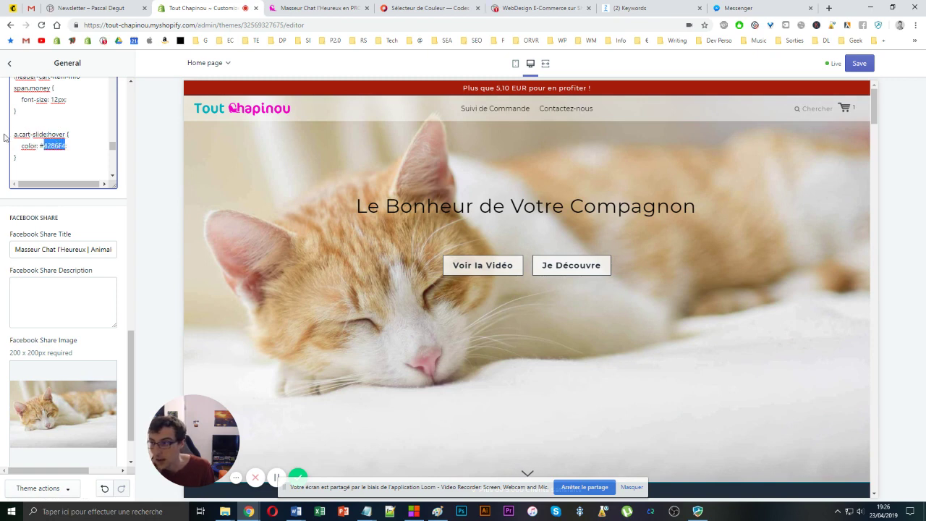
pyautogui.moveTo(16, 134); pyautogui.dragTo(48, 135)
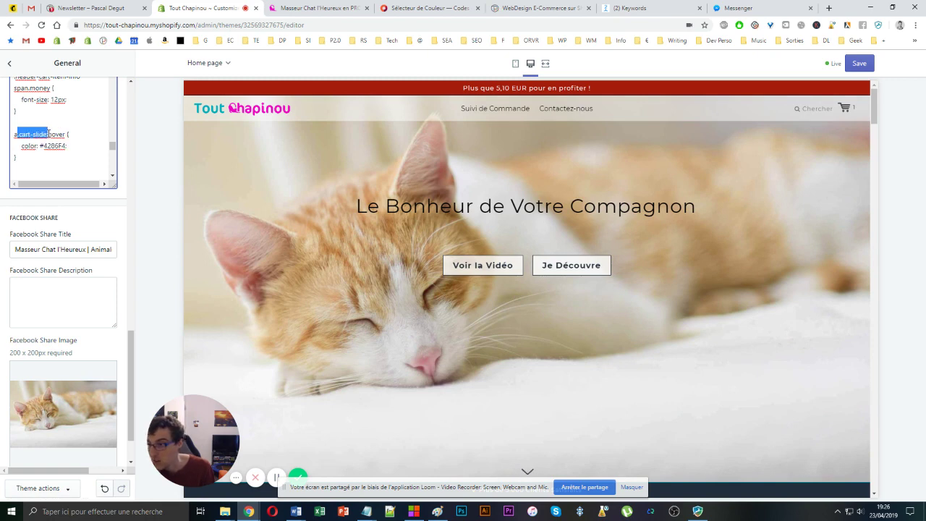
pyautogui.click(843, 108)
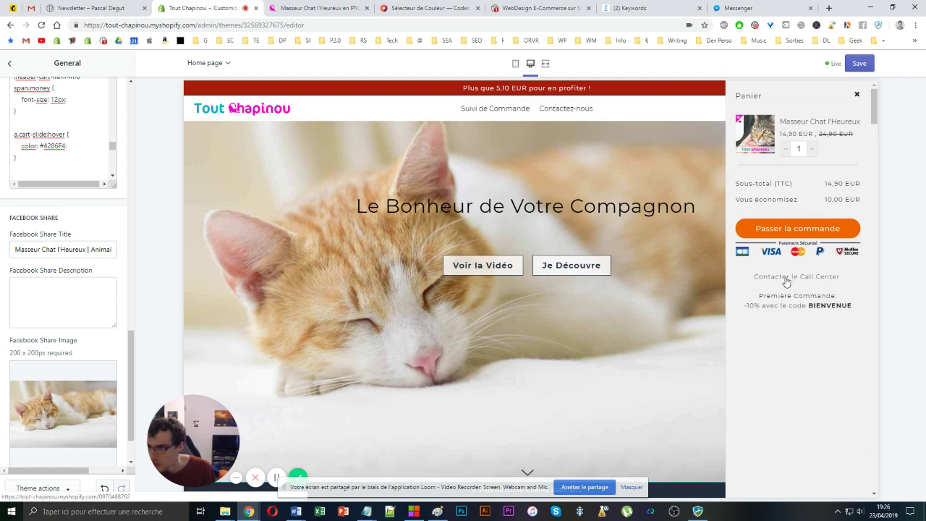
pyautogui.click(66, 145)
pyautogui.write(';')
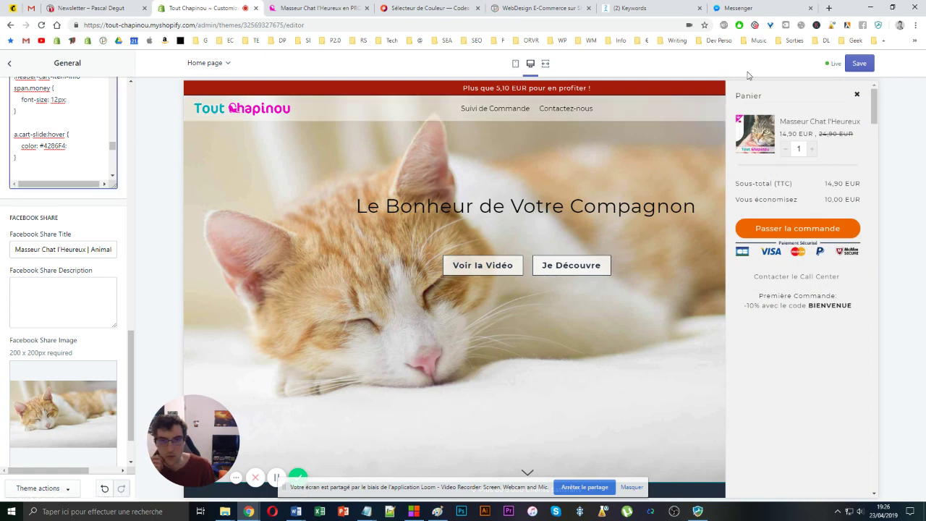
pyautogui.click(853, 64)
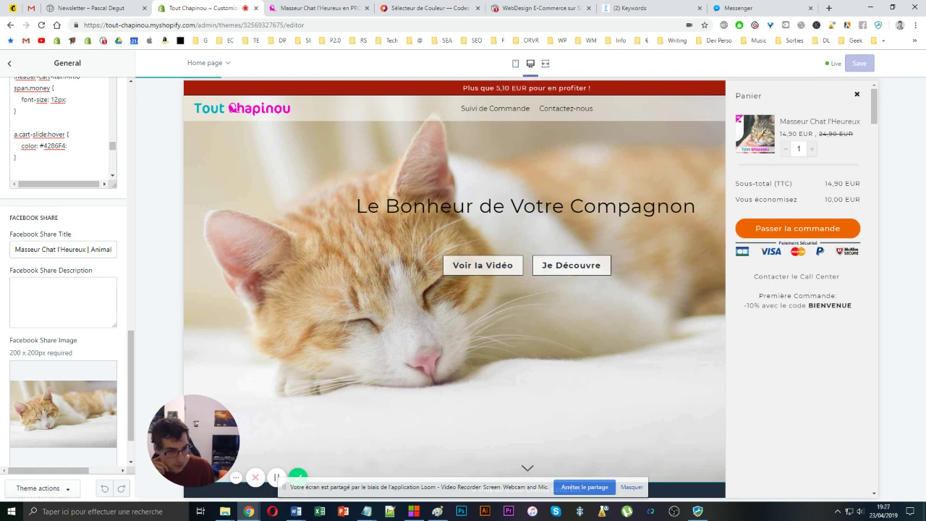
pyautogui.hotkey('alt', 'Tab')
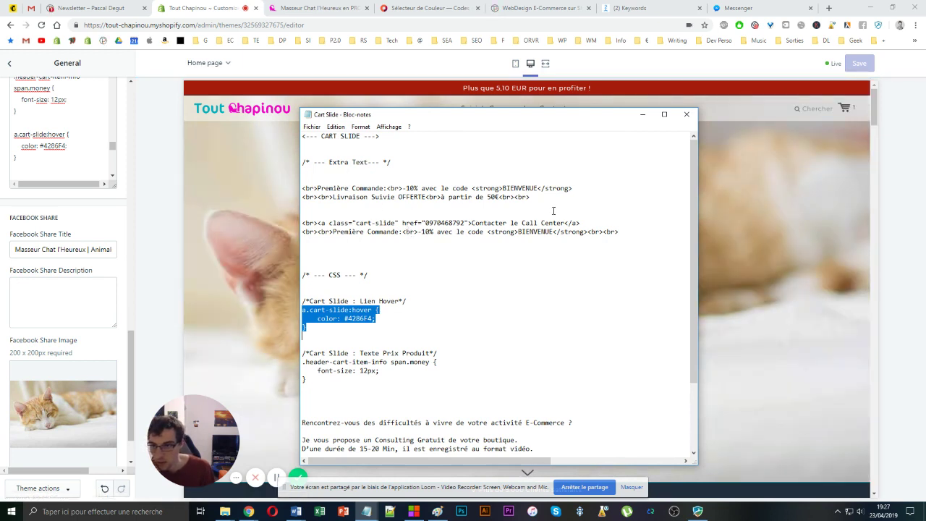
pyautogui.moveTo(538, 197); pyautogui.dragTo(319, 182)
pyautogui.moveTo(335, 214); pyautogui.dragTo(619, 232)
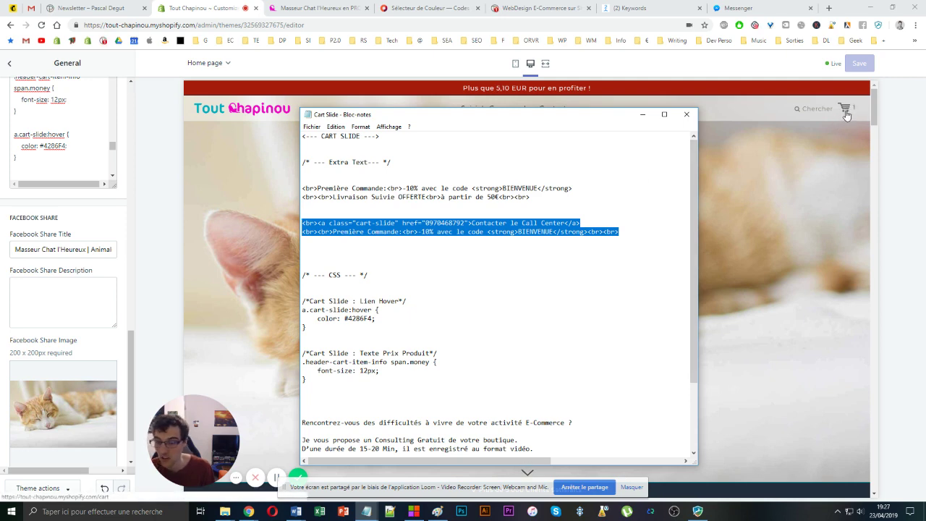
pyautogui.scroll(-2, 544, 199)
pyautogui.moveTo(311, 326); pyautogui.dragTo(297, 248)
pyautogui.click(298, 249)
pyautogui.hotkey('shift', 'Down')
pyautogui.hotkey('shift', 'Down')
pyautogui.hotkey('shift', 'Down')
pyautogui.hotkey('shift', 'End')
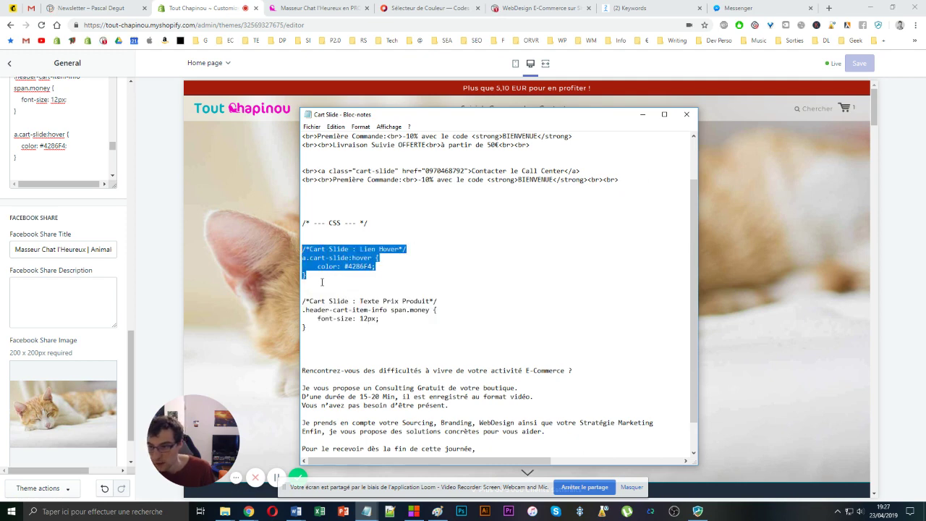
pyautogui.click(298, 301)
pyautogui.hotkey('shift', 'Down')
pyautogui.hotkey('shift', 'Down')
pyautogui.hotkey('shift', 'Down')
pyautogui.hotkey('shift', 'End')
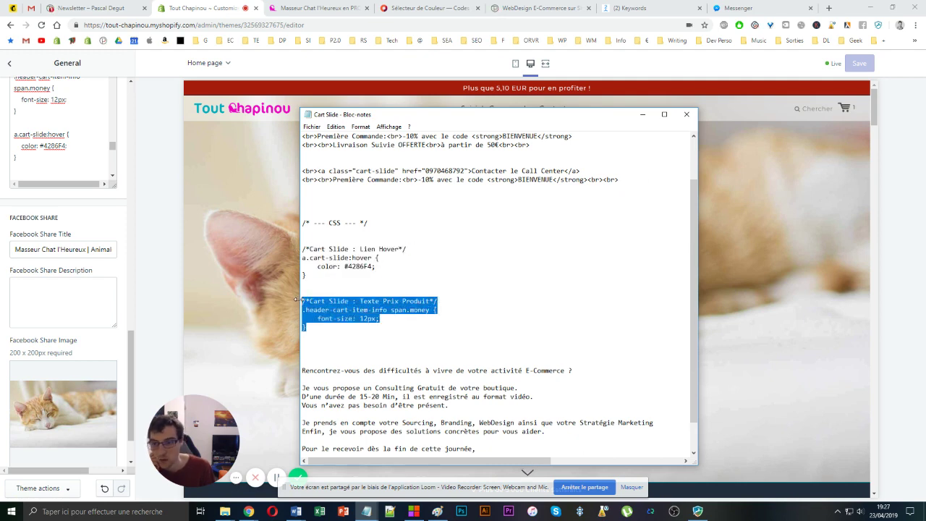
pyautogui.click(774, 207)
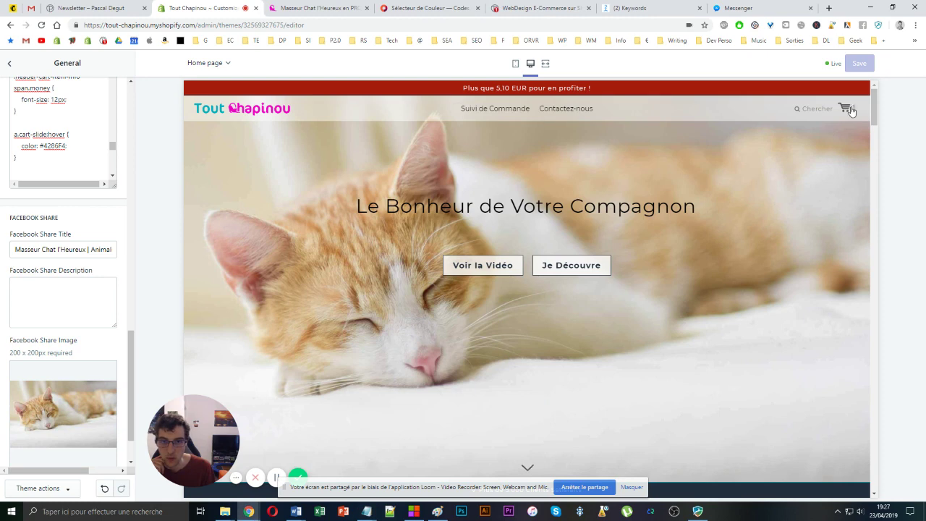
pyautogui.press('F5')
pyautogui.click(359, 7)
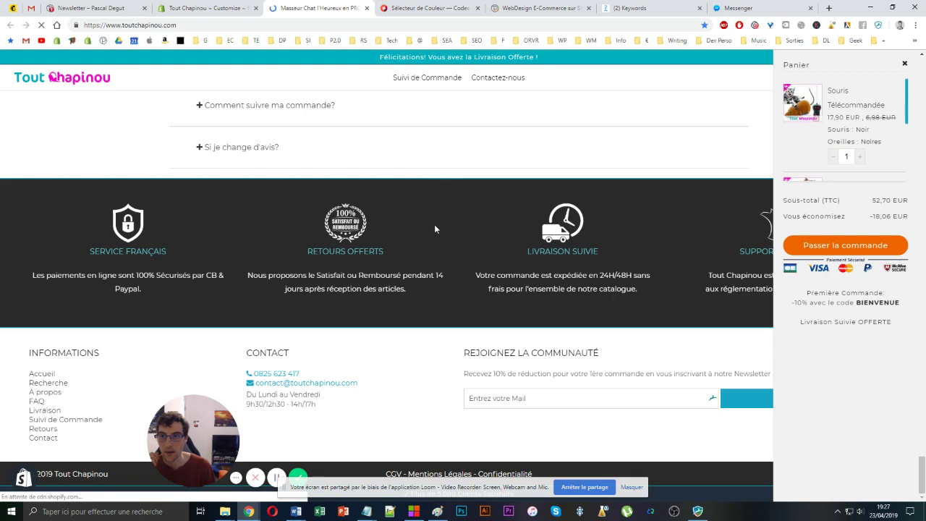
pyautogui.click(206, 8)
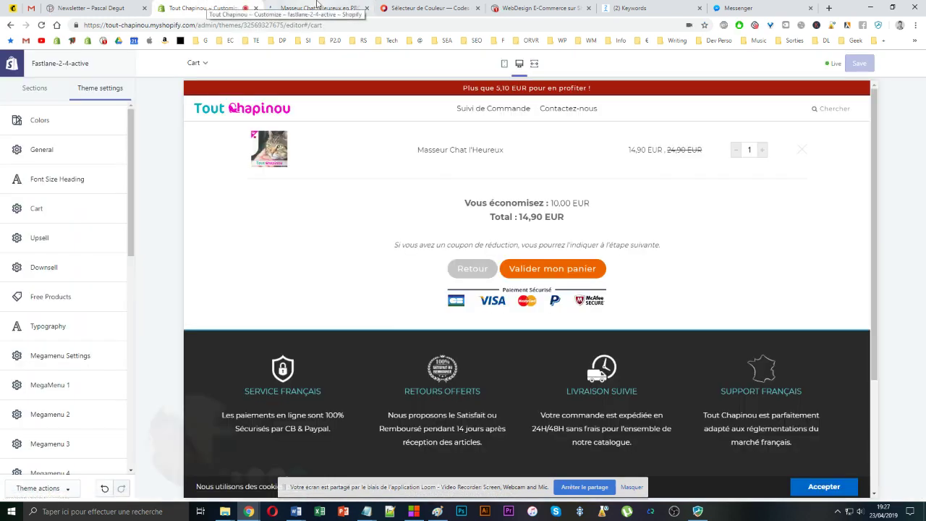
pyautogui.click(317, 7)
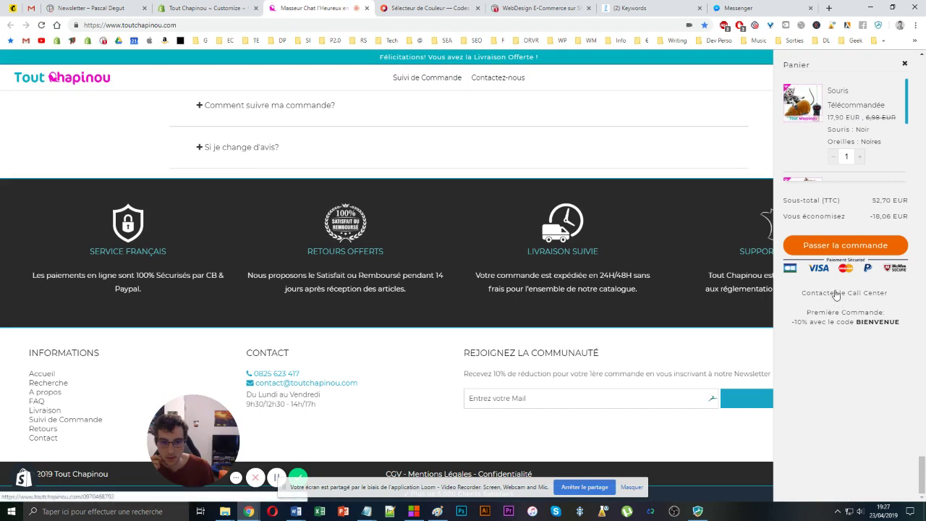
pyautogui.click(206, 8)
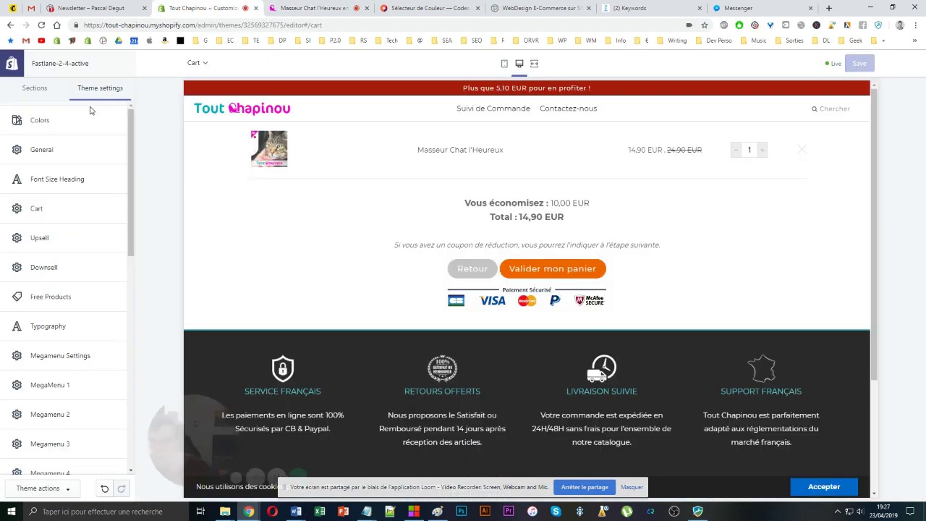
# - Scroll General settings to Custom CSS and copy the hover colour line from the Cart Slide notes
pyautogui.click(53, 152)
pyautogui.scroll(-10, 49, 199)
pyautogui.scroll(-5, 48, 199)
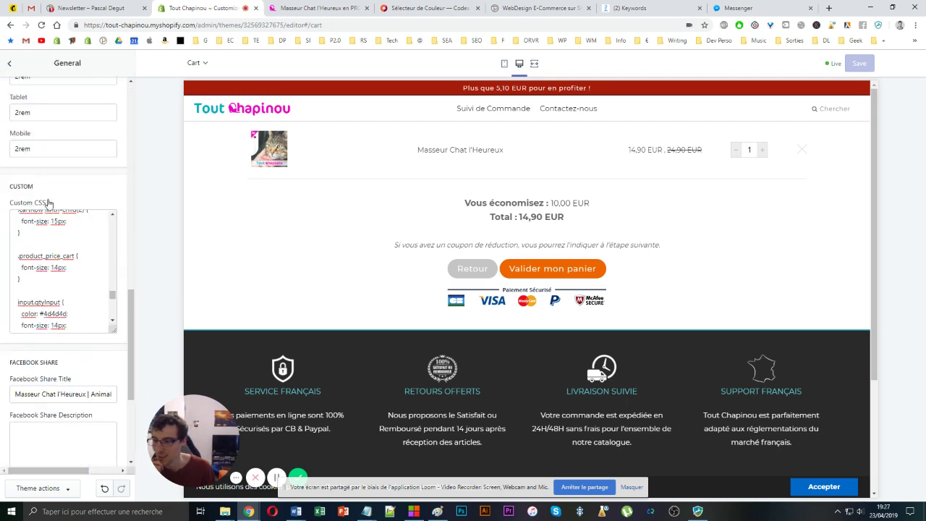
pyautogui.scroll(-2, 60, 277)
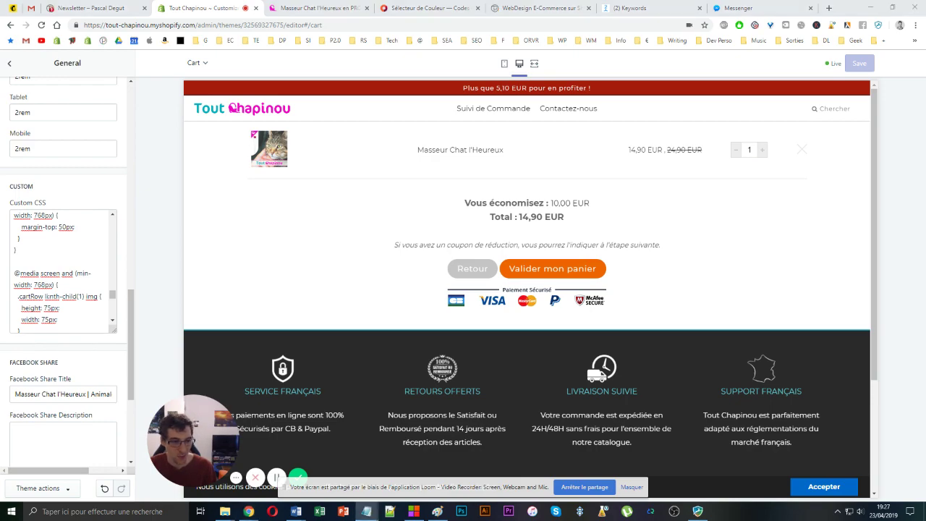
pyautogui.click(367, 510)
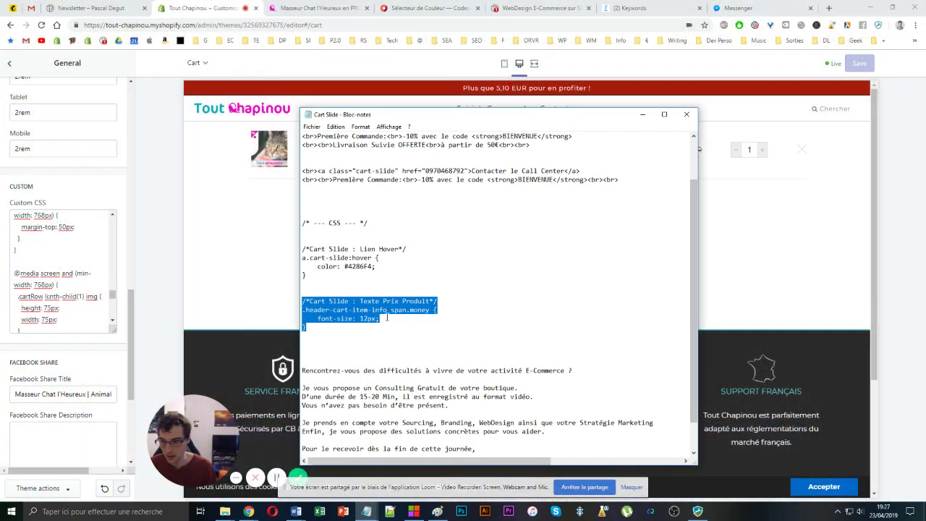
pyautogui.click(384, 318)
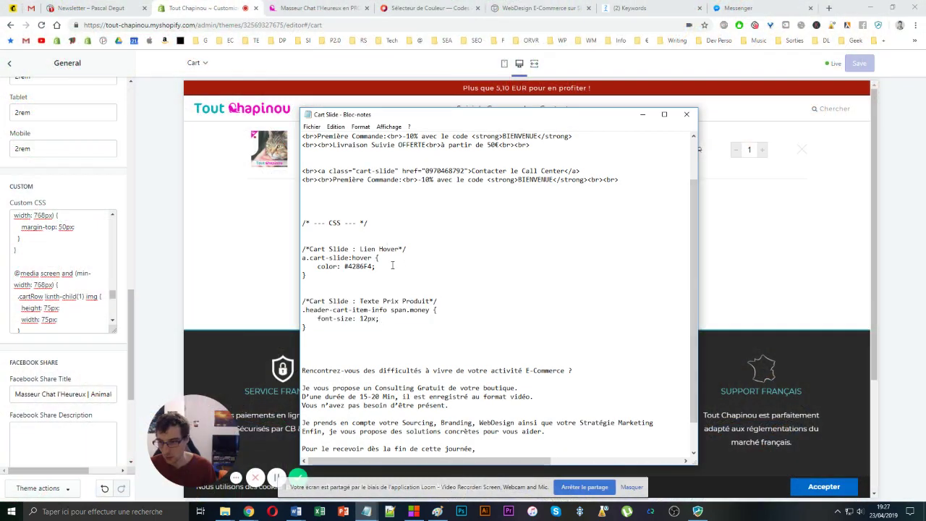
pyautogui.hotkey('shift', 'Up')
pyautogui.hotkey('ctrl', 'c')
# - Find the color: #4286F4 line in Custom CSS and append !important
pyautogui.click(49, 262)
pyautogui.hotkey('ctrl', 'f')
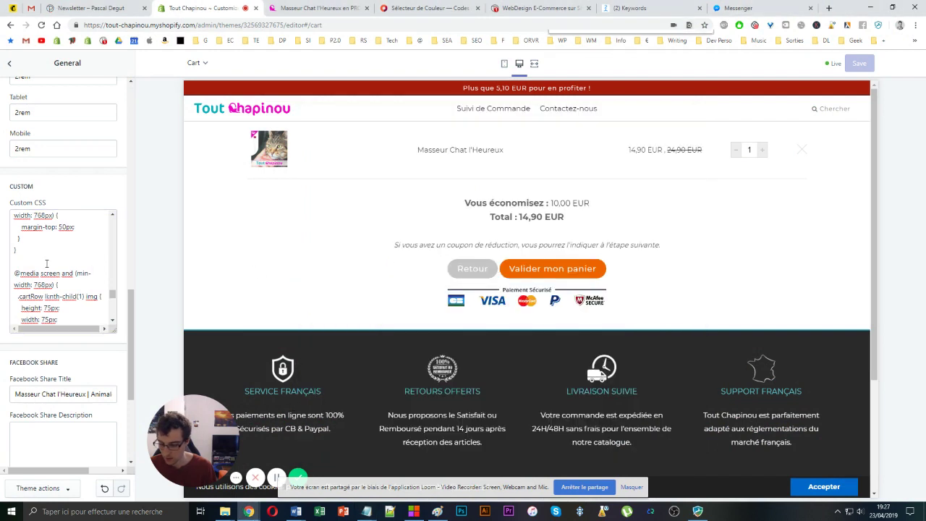
pyautogui.hotkey('ctrl', 'v')
pyautogui.click(65, 268)
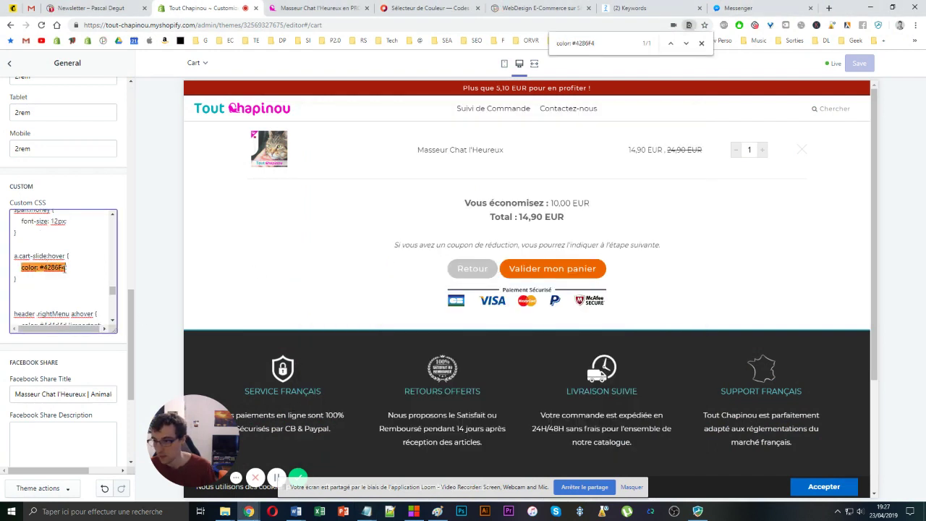
pyautogui.write('!important;')
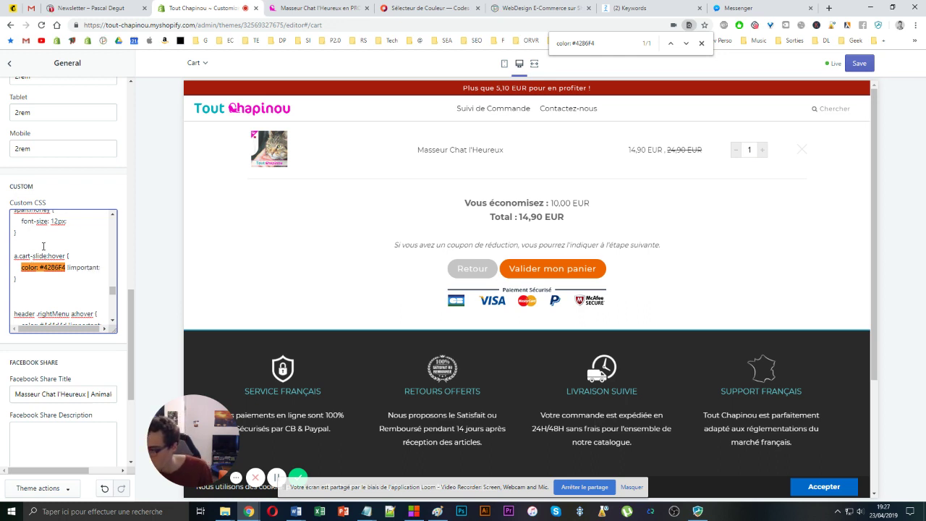
pyautogui.scroll(5, 43, 246)
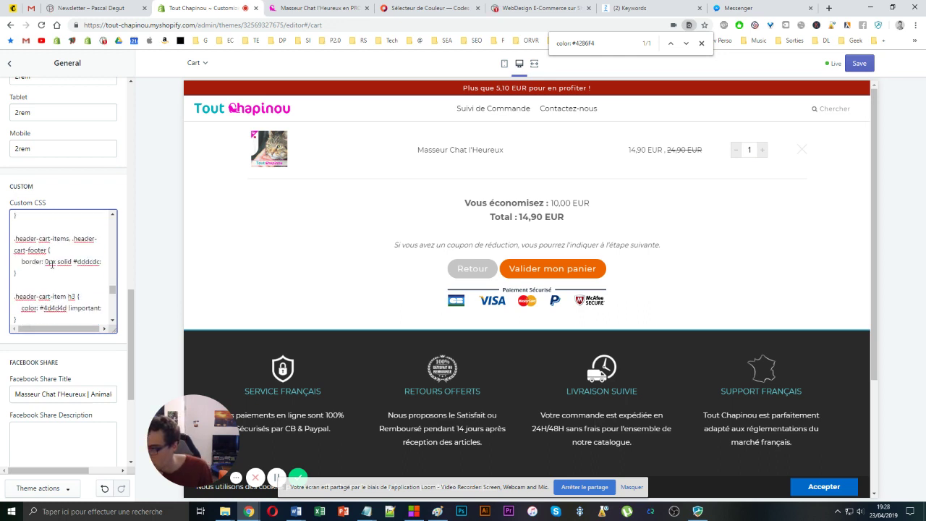
pyautogui.scroll(-5, 54, 265)
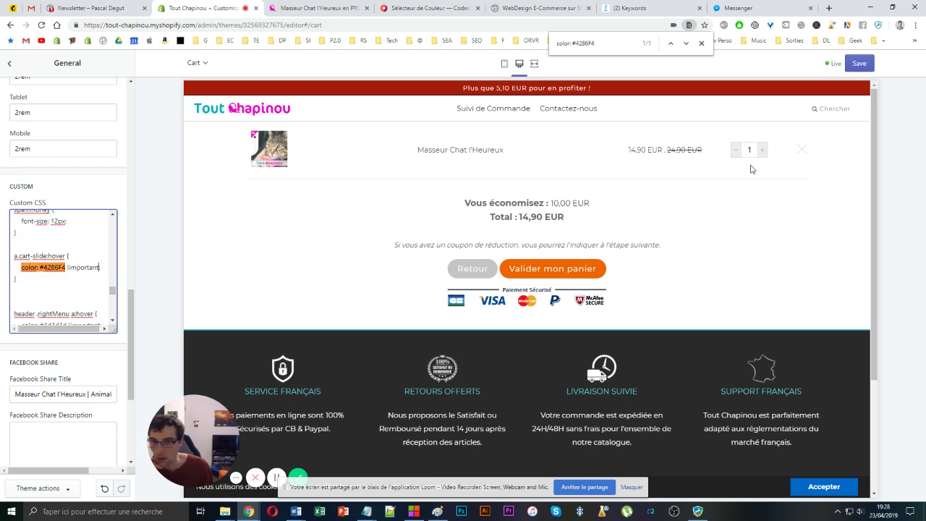
pyautogui.click(235, 115)
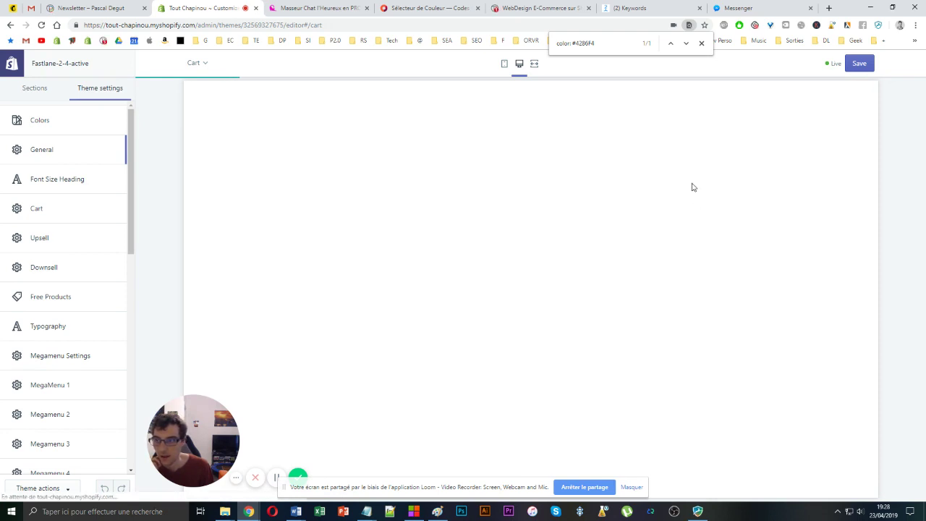
# - Close the page search, check the cart in the preview and save the !important hover change
pyautogui.click(701, 43)
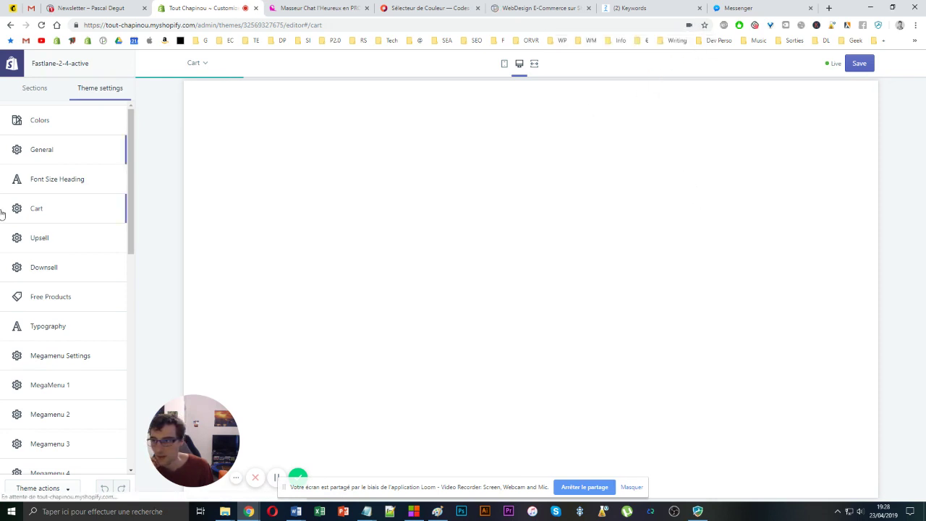
pyautogui.click(40, 154)
pyautogui.scroll(-10, 40, 238)
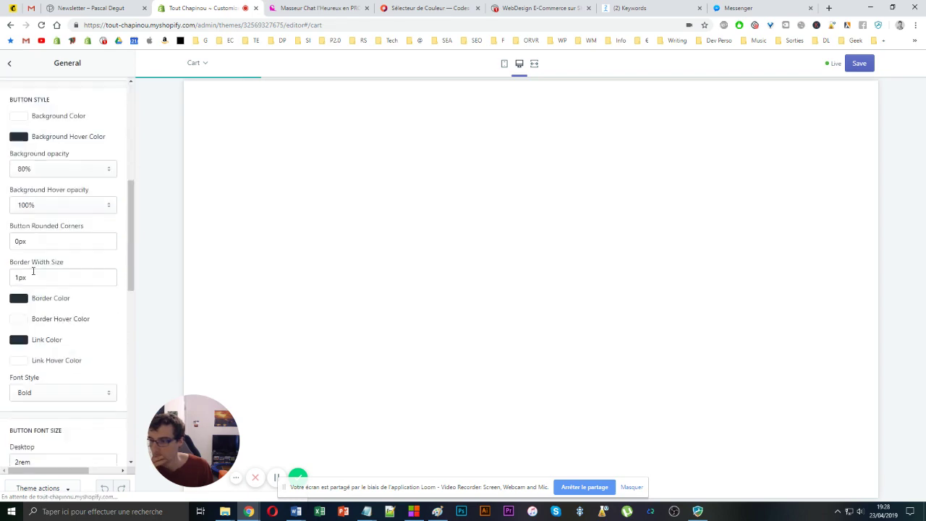
pyautogui.scroll(-3, 33, 271)
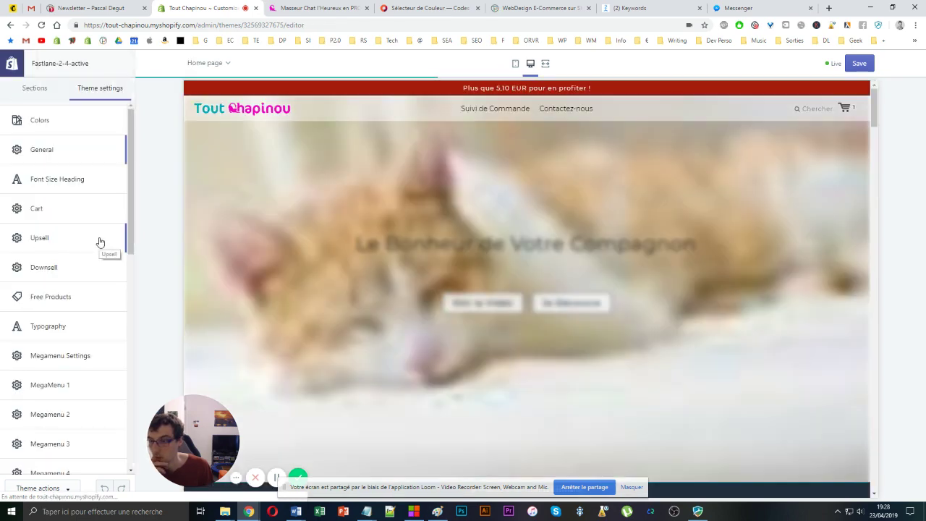
pyautogui.click(844, 108)
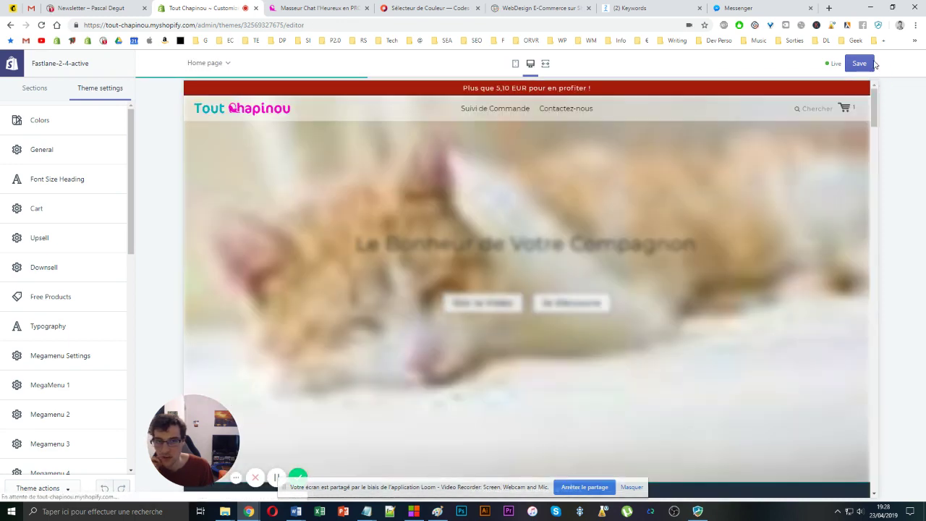
pyautogui.click(859, 64)
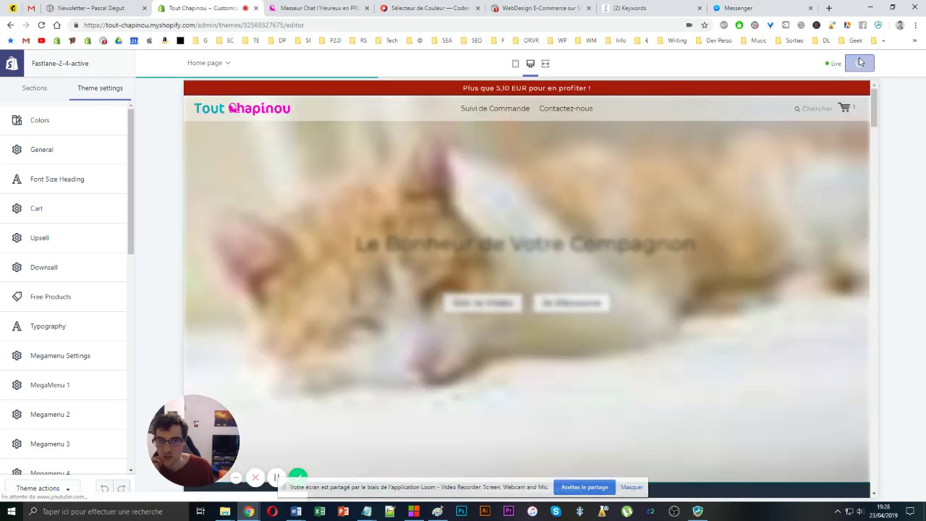
# - Switch between the live storefront and theme customizer tabs, closing the cart drawer
pyautogui.click(319, 8)
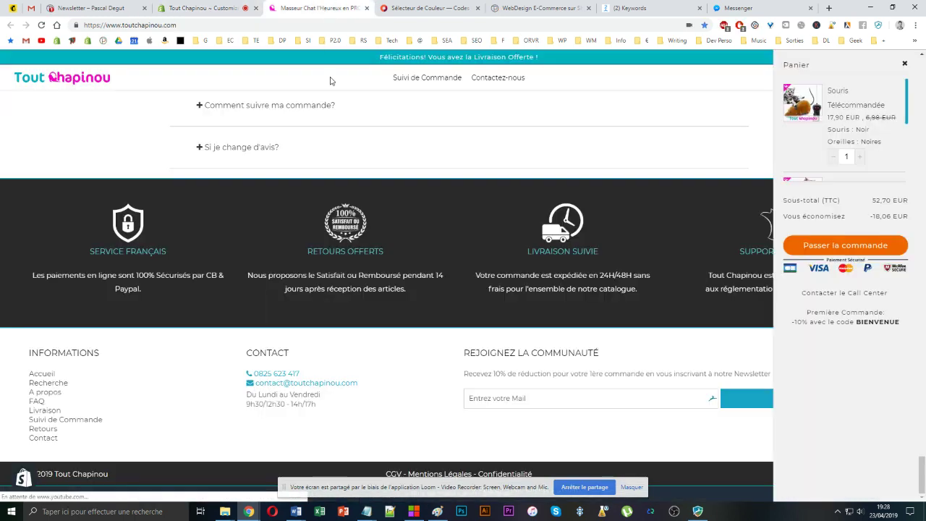
pyautogui.click(497, 156)
pyautogui.scroll(10, 494, 192)
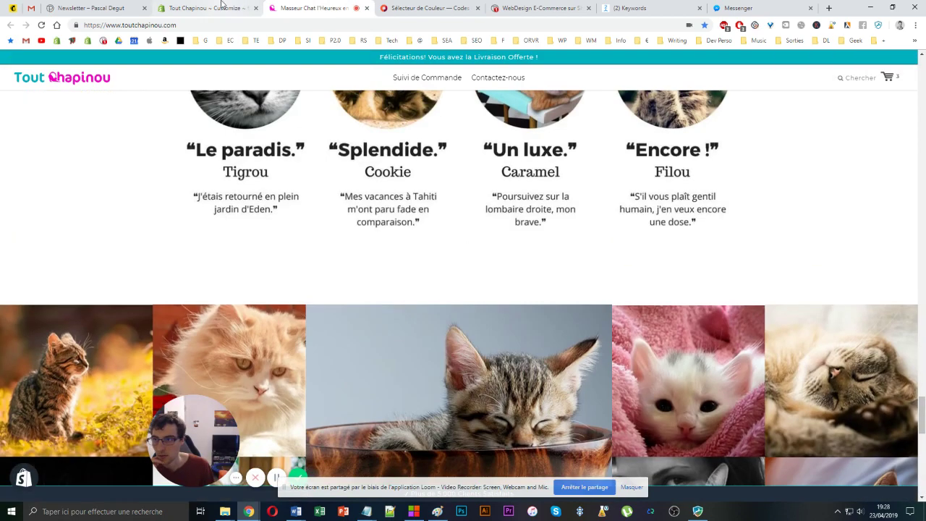
pyautogui.click(217, 8)
pyautogui.click(311, 8)
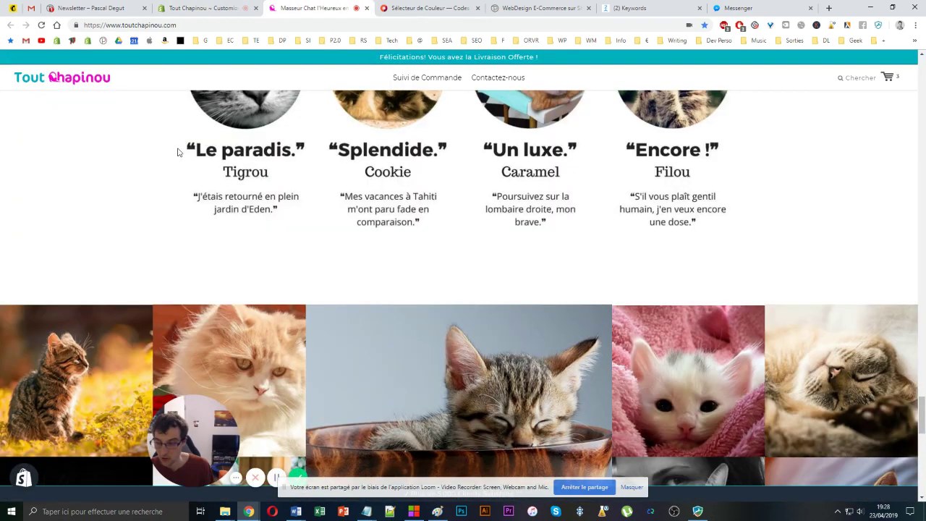
pyautogui.click(211, 9)
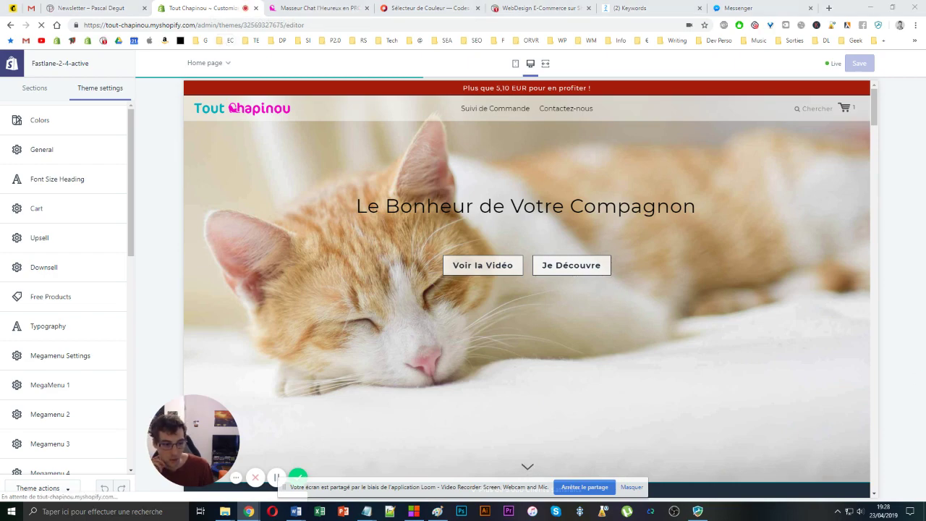
# - Replace the old number in the Cart Slide notes' call-center href with the footer's contact phone number
pyautogui.click(367, 511)
pyautogui.scroll(2, 436, 188)
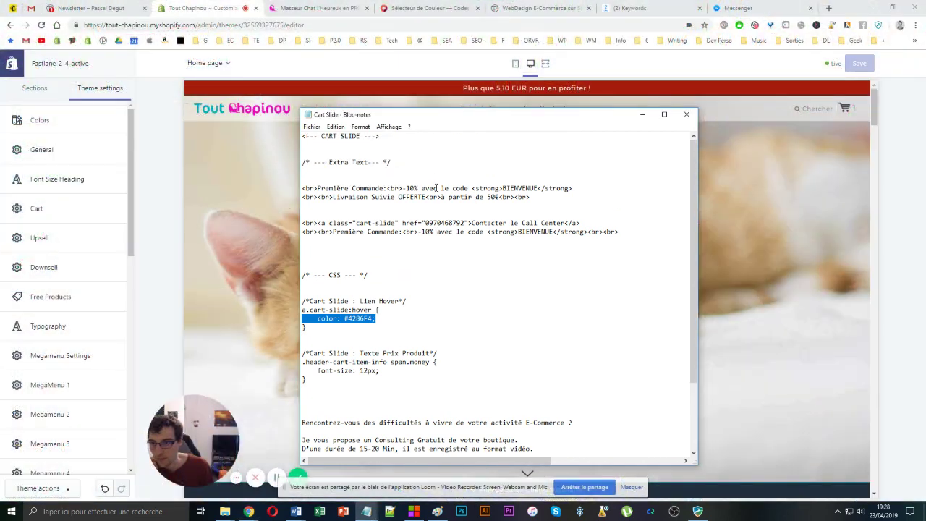
pyautogui.doubleClick(438, 223)
pyautogui.moveTo(425, 223); pyautogui.dragTo(462, 222)
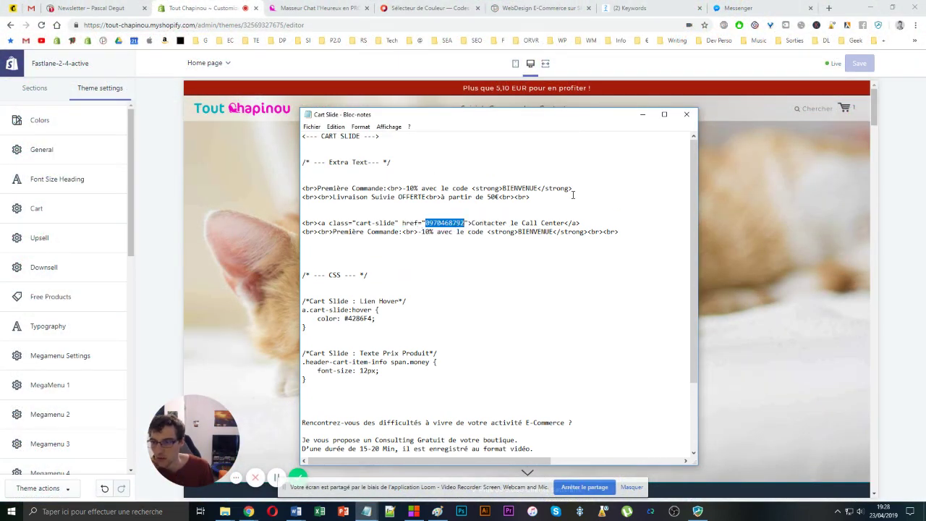
pyautogui.scroll(-5, 844, 232)
pyautogui.moveTo(876, 181); pyautogui.dragTo(897, 492)
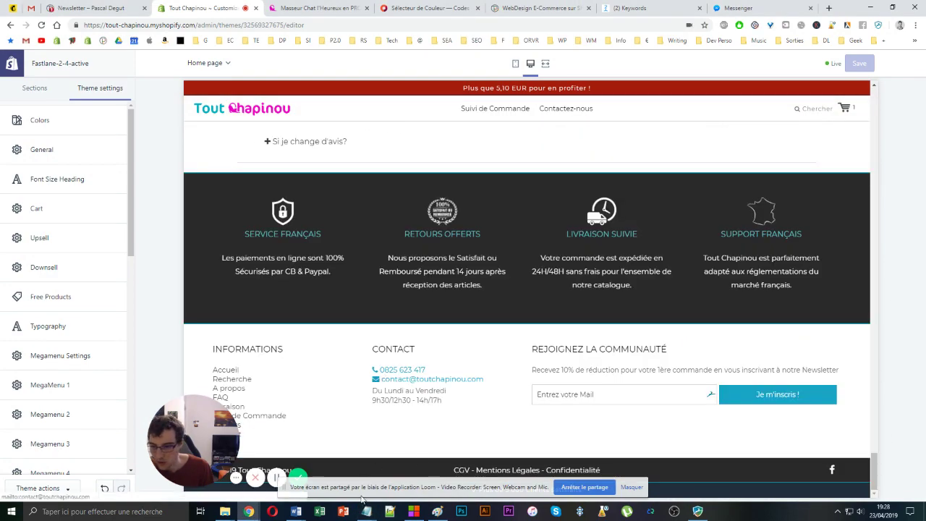
pyautogui.moveTo(427, 470)
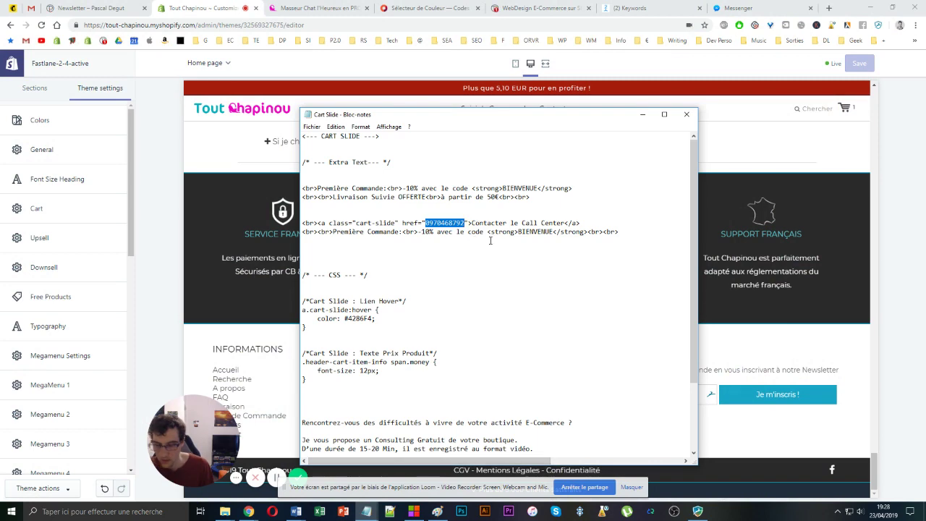
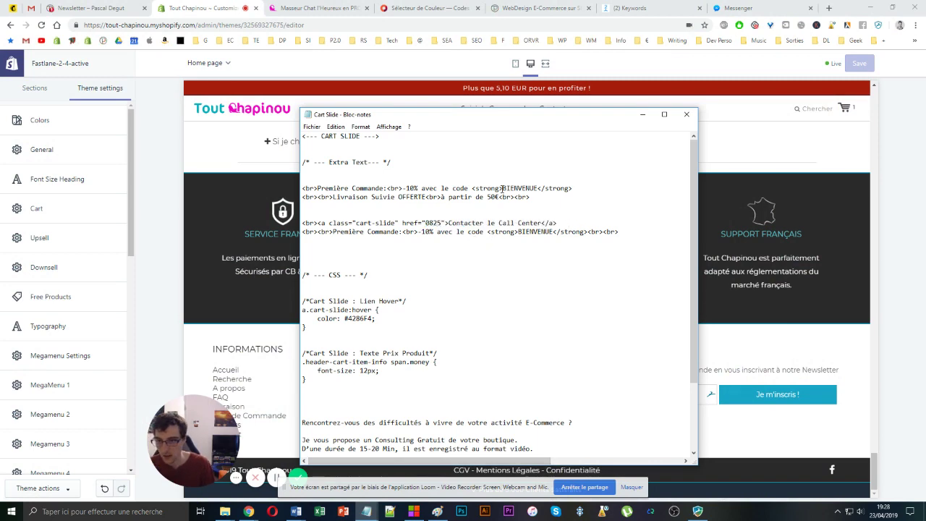
pyautogui.moveTo(496, 117); pyautogui.dragTo(640, 50)
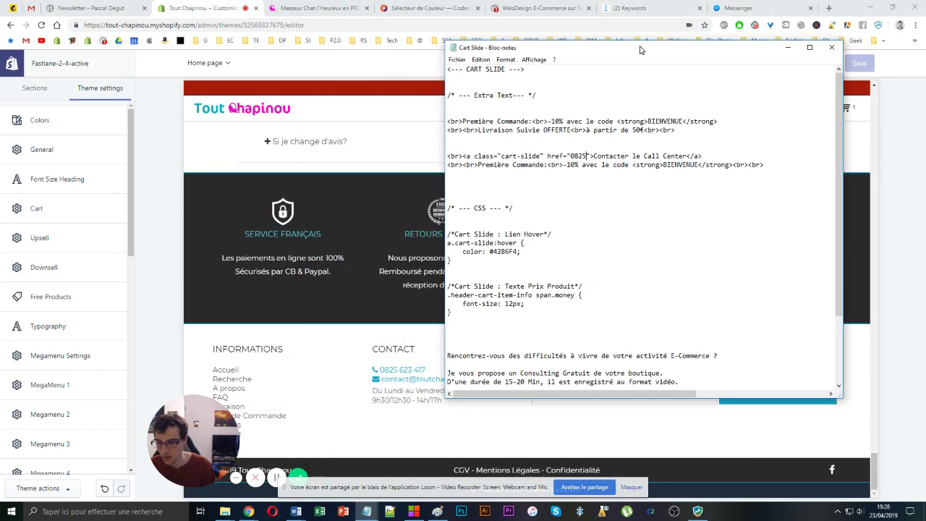
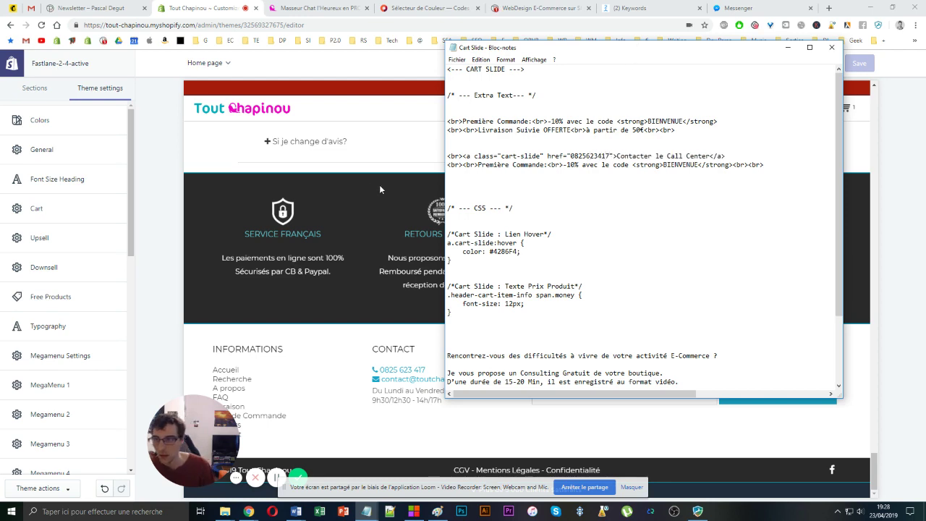
pyautogui.click(318, 8)
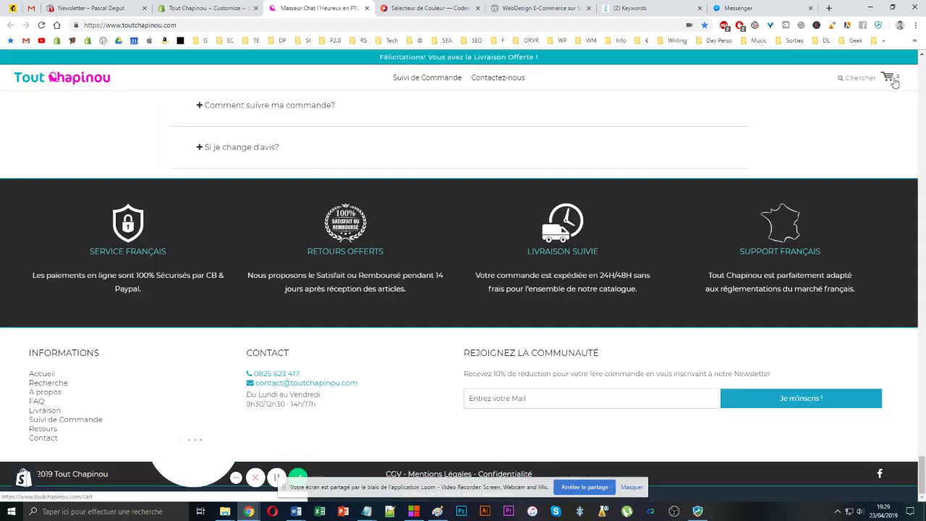
# - Check the call-center link in the storefront cart drawer, close it and scroll the product page
pyautogui.click(890, 77)
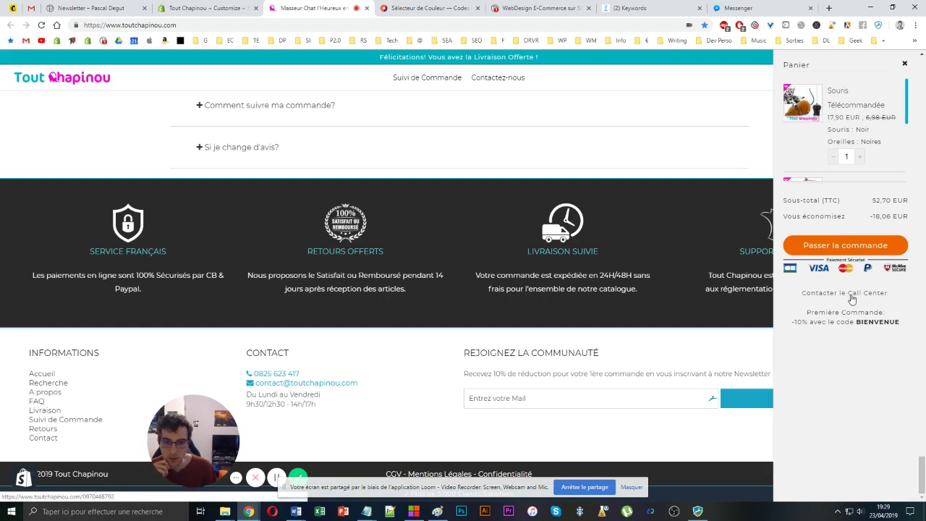
pyautogui.scroll(15, 477, 352)
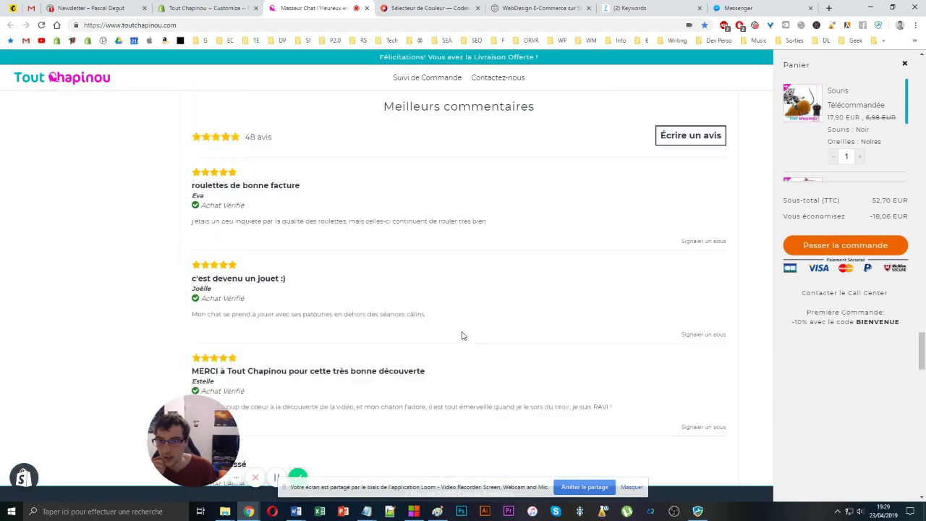
pyautogui.click(368, 306)
pyautogui.scroll(-10, 367, 306)
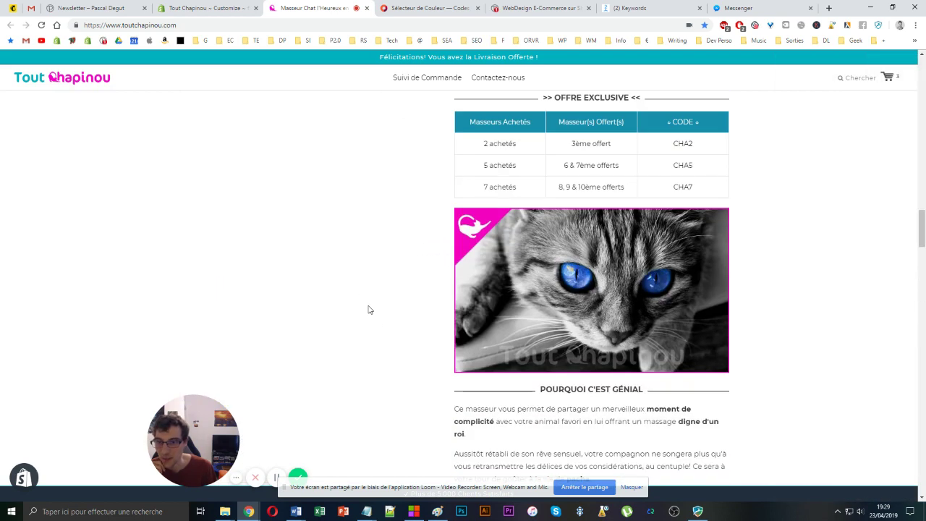
pyautogui.scroll(10, 391, 318)
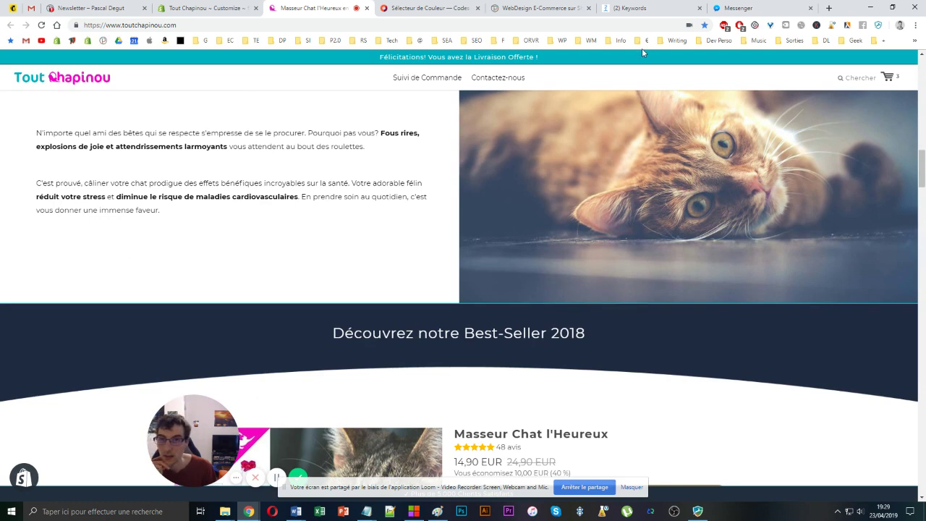
pyautogui.click(739, 6)
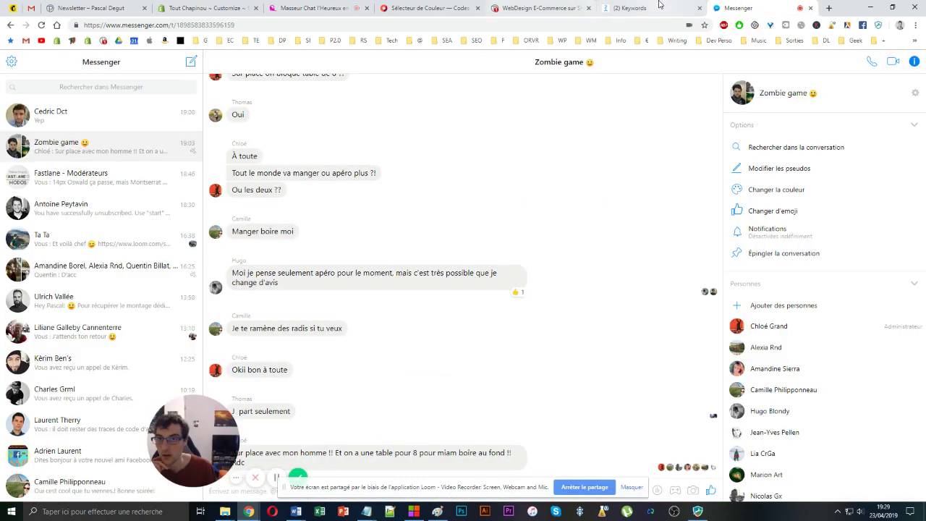
# - Start an m.me Messenger link in a new tab, then switch to ManyChat's '(2) Keywords' page
pyautogui.click(654, 8)
pyautogui.click(828, 7)
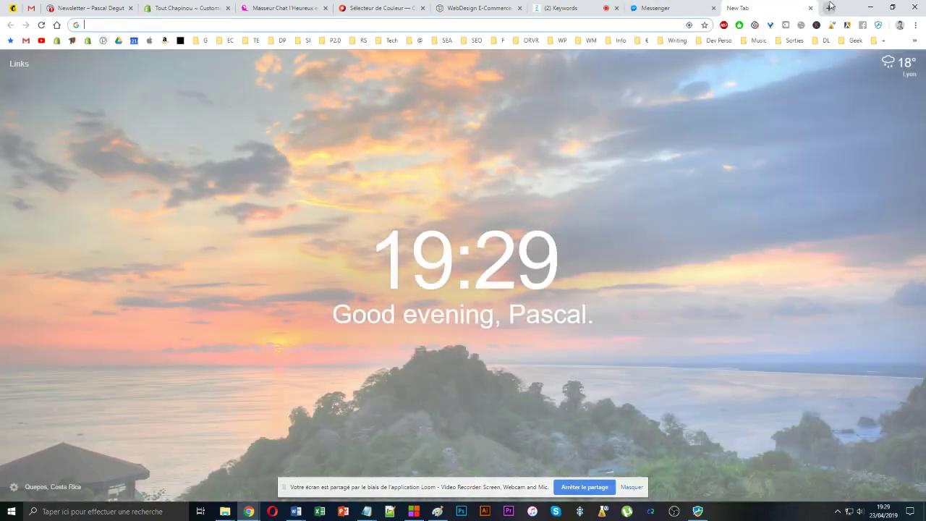
pyautogui.write('m.me/pascalfastlane')
pyautogui.press('Right')
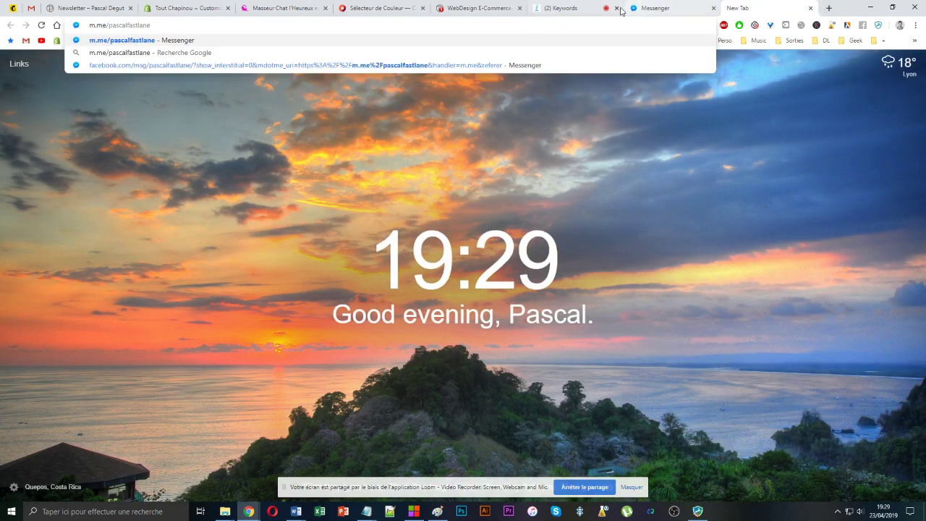
pyautogui.click(646, 6)
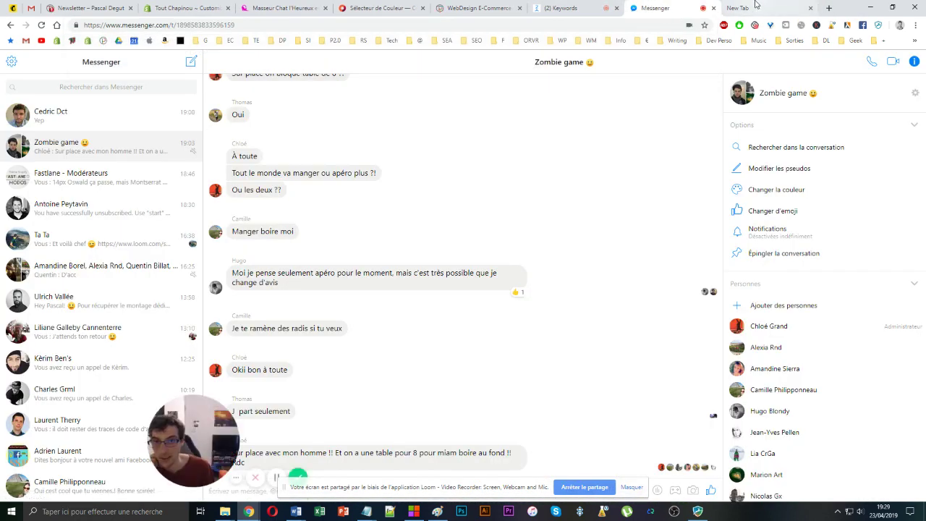
pyautogui.click(759, 8)
pyautogui.click(572, 8)
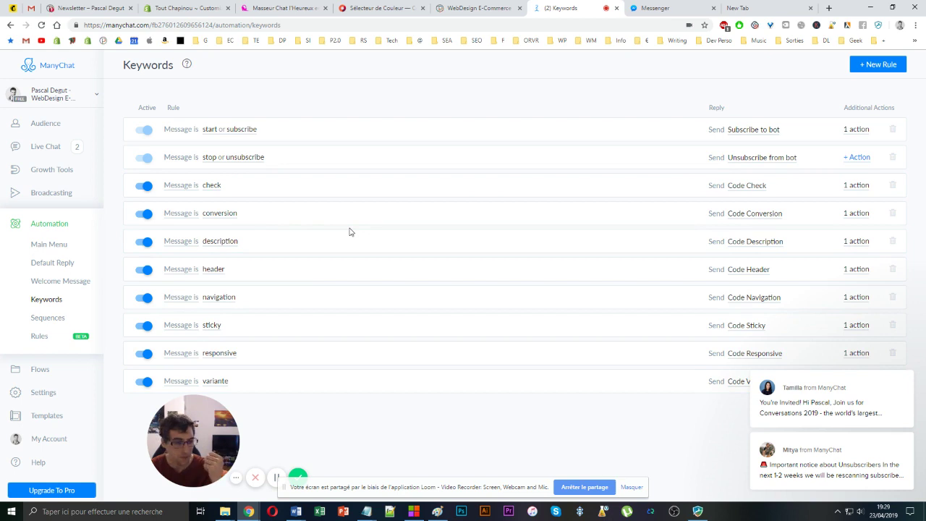
# - Open SE FORMER on the WebDesign E-Commerce site to reach the systeme.io 'image-de-marque' capture page
pyautogui.click(474, 8)
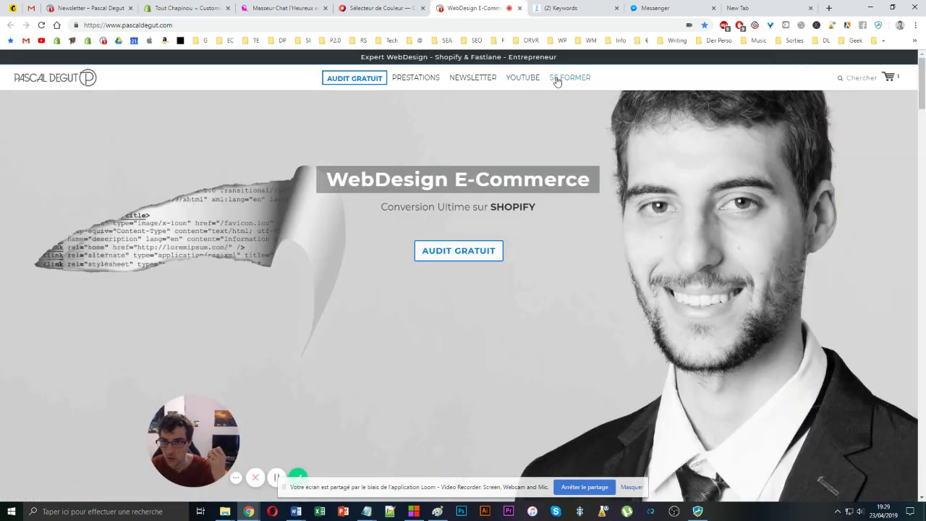
pyautogui.click(557, 82)
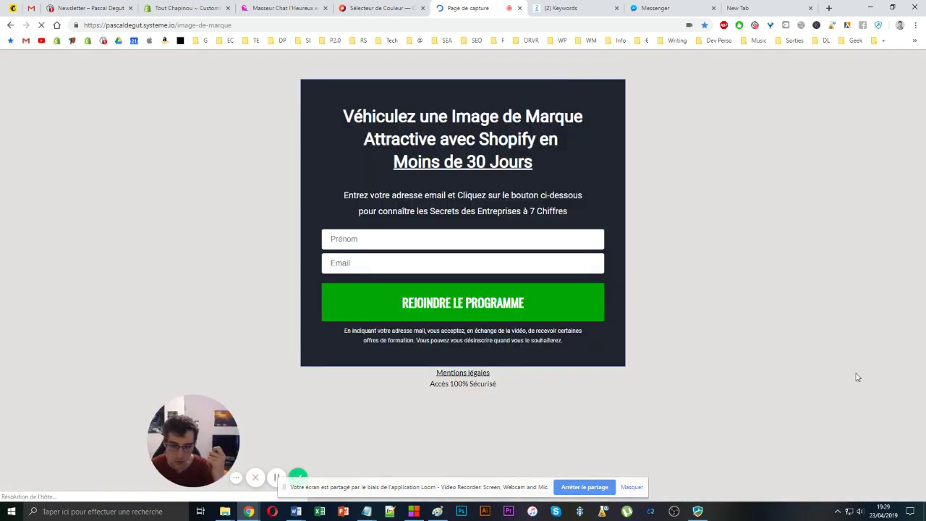
pyautogui.click(884, 510)
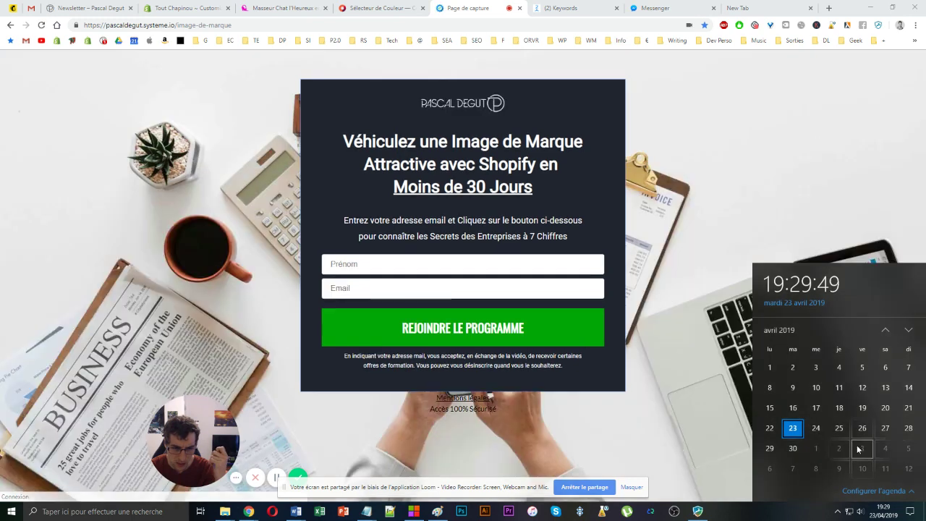
pyautogui.click(771, 213)
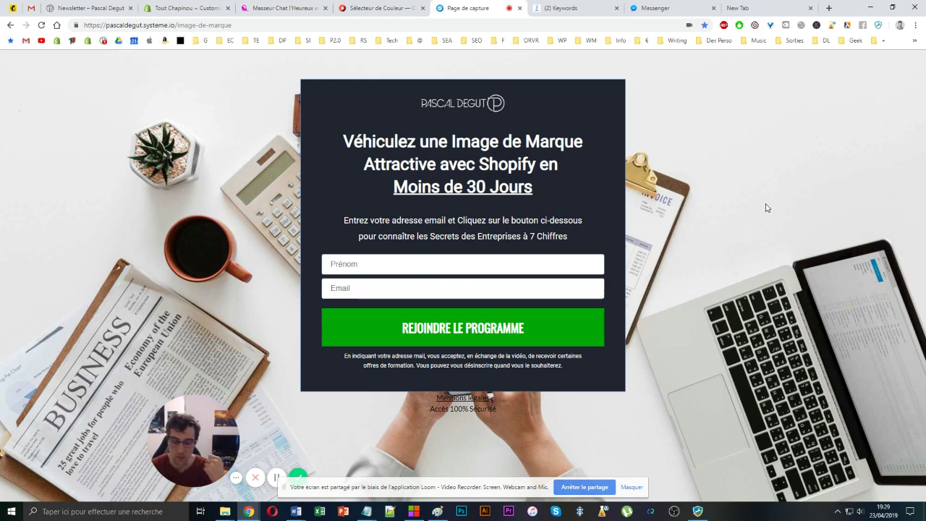
pyautogui.click(263, 26)
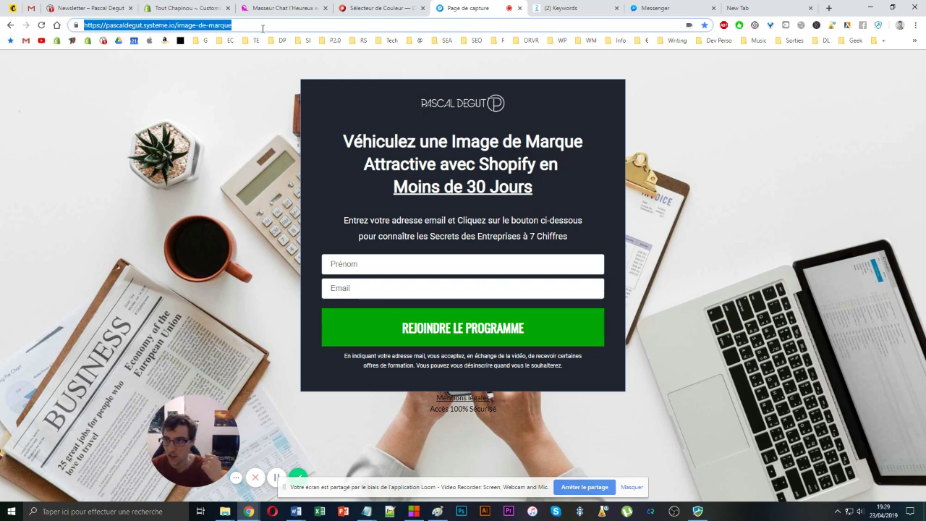
pyautogui.click(204, 179)
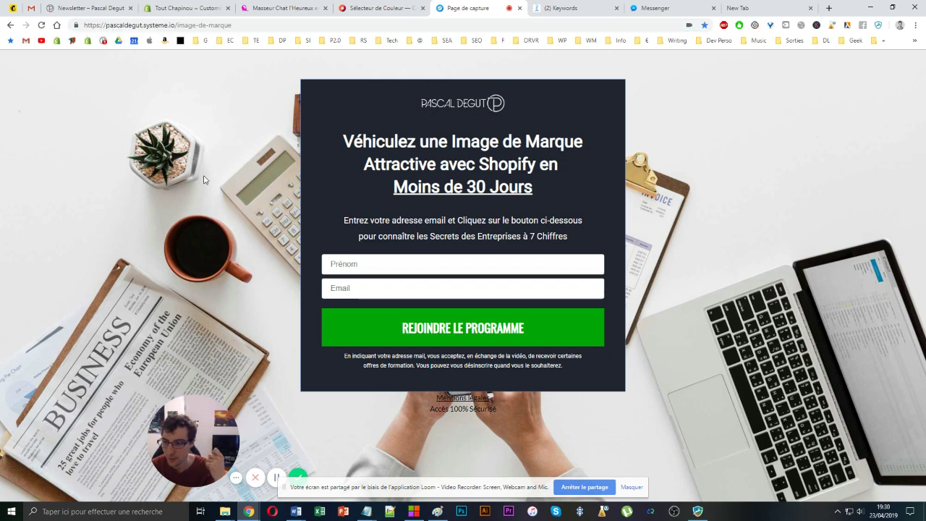